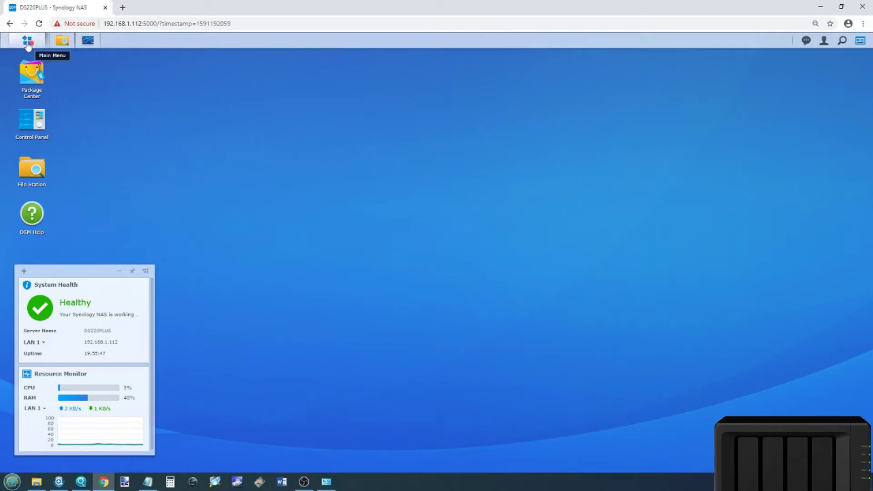
Step: Find Surveillance Station in Package Center and open its Install dialog
{"action": "left_click", "coordinate": [28, 80]}
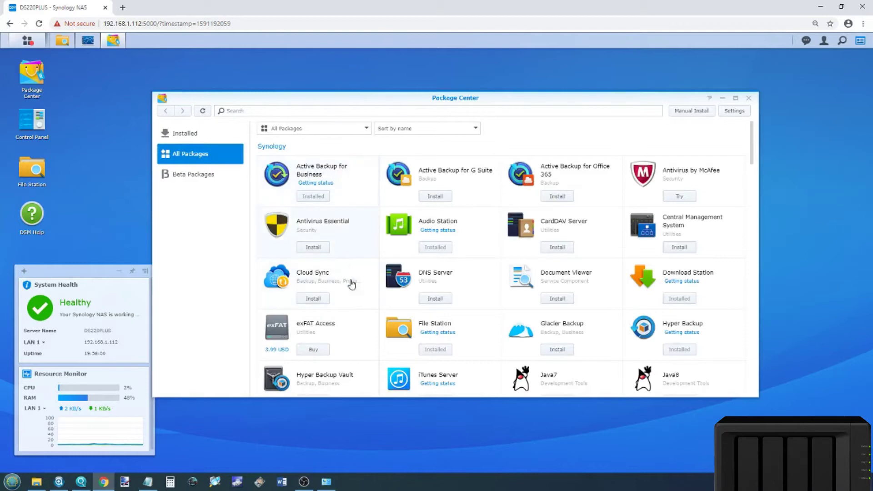
{"action": "scroll", "coordinate": [382, 258], "scroll_direction": "down", "scroll_amount": 7}
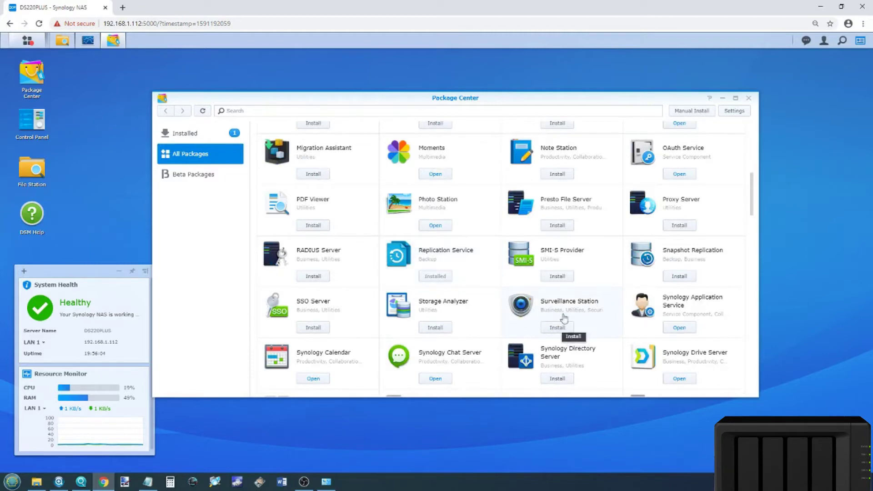
{"action": "left_click", "coordinate": [521, 306]}
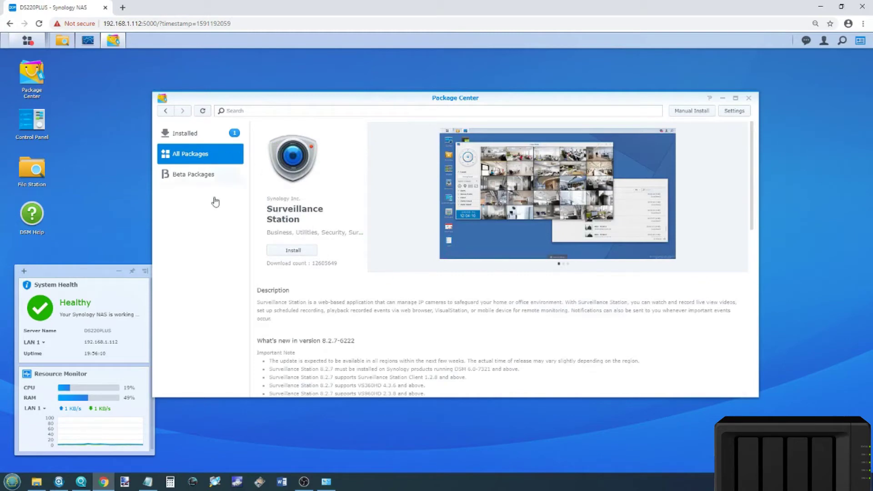
{"action": "left_click", "coordinate": [306, 252]}
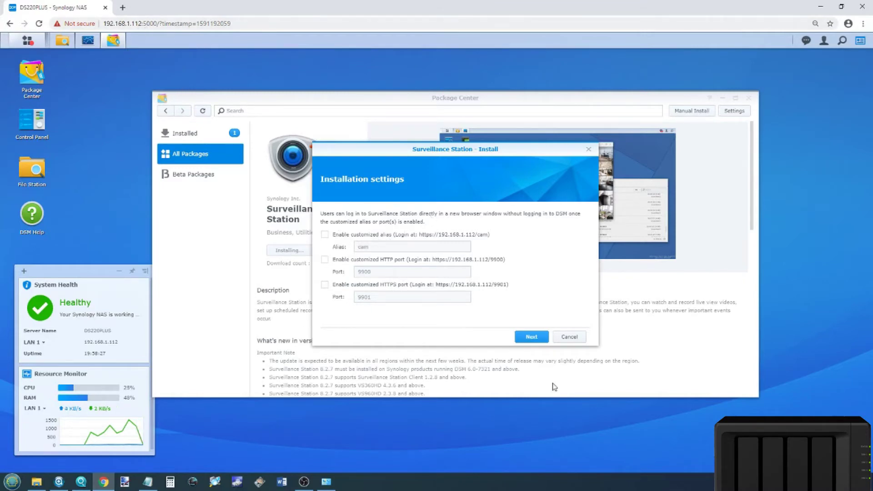
Step: Keep the default installation settings, apply them to install Surveillance Station, and open Control Panel
{"action": "left_click", "coordinate": [532, 337]}
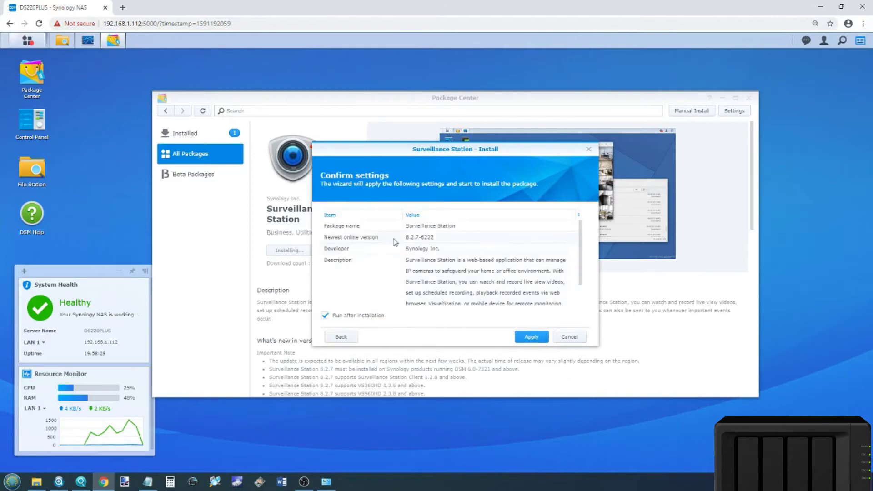
{"action": "scroll", "coordinate": [440, 266], "scroll_direction": "down", "scroll_amount": 1}
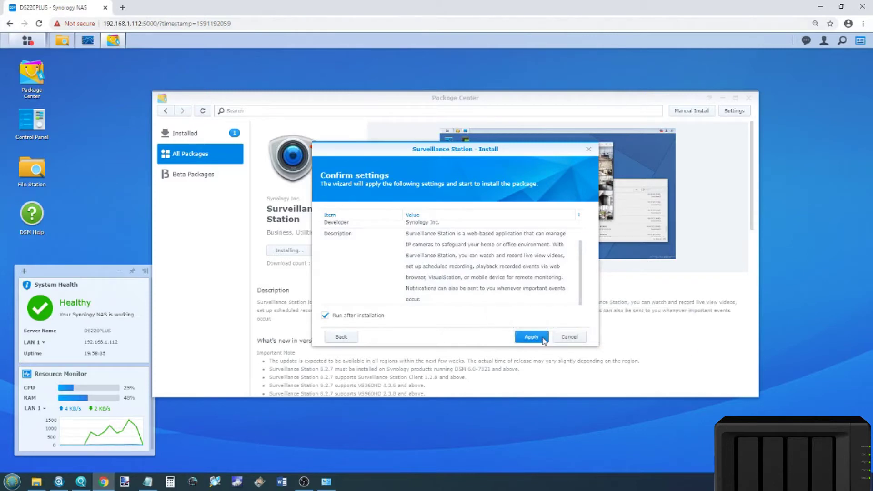
{"action": "left_click", "coordinate": [544, 342]}
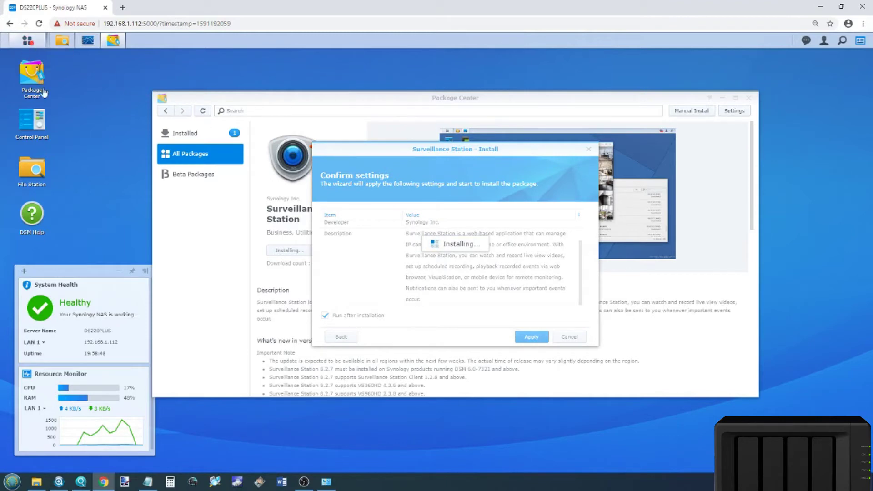
{"action": "left_click", "coordinate": [40, 118]}
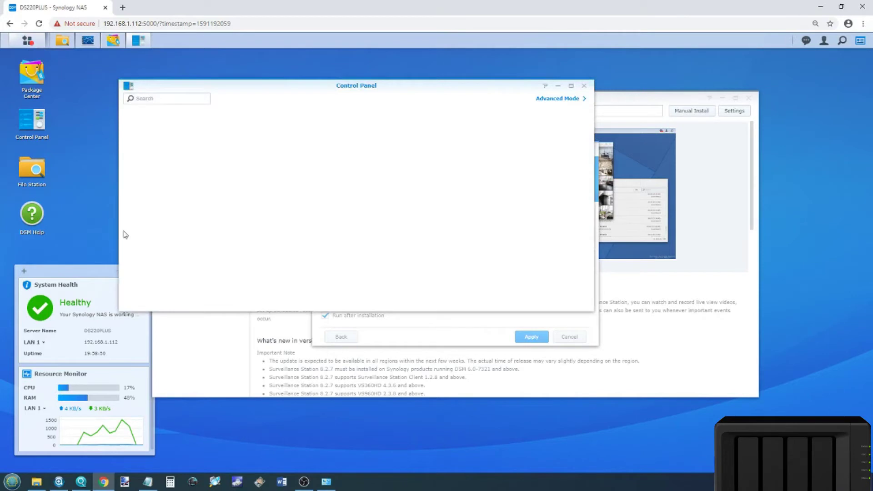
Step: Switch Control Panel to Advanced Mode and open the second user's account settings from the User list
{"action": "left_click", "coordinate": [568, 99]}
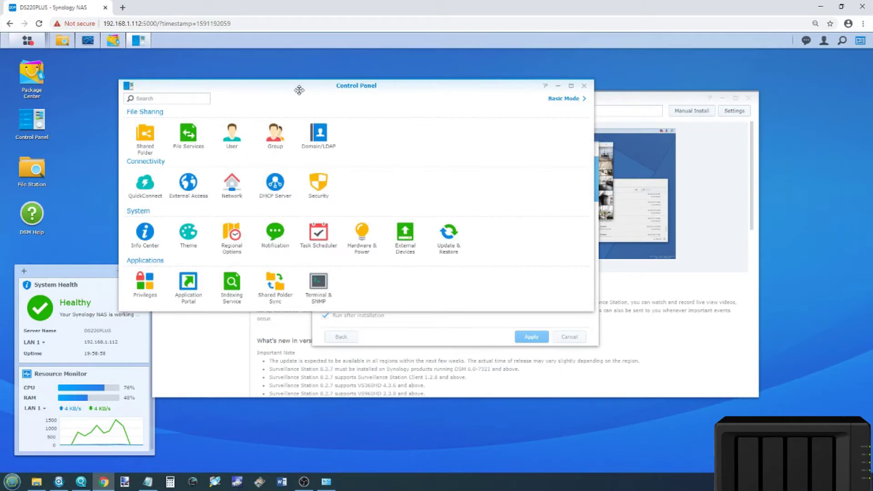
{"action": "left_click_drag", "start_coordinate": [292, 89], "coordinate": [212, 145]}
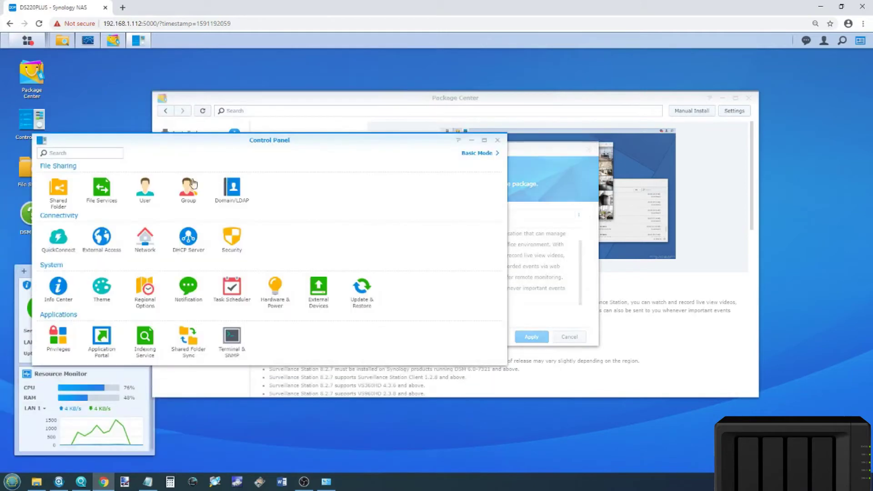
{"action": "left_click", "coordinate": [151, 201]}
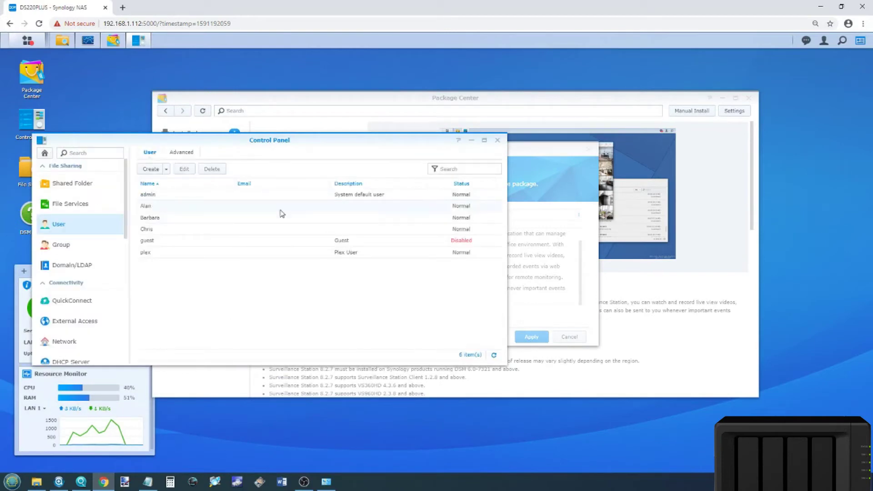
{"action": "left_click", "coordinate": [147, 207]}
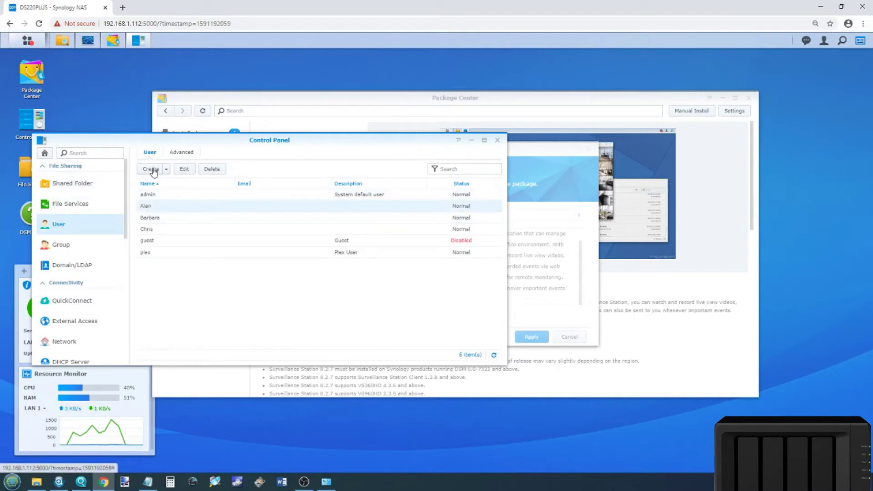
{"action": "left_click", "coordinate": [182, 169]}
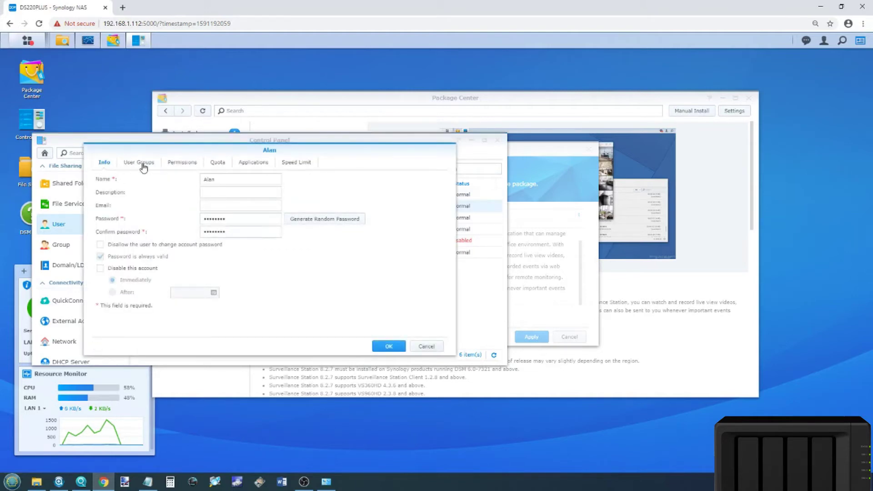
Step: Give the second user Read/Write on the surveillance folder and allow Video Station, then save
{"action": "left_click", "coordinate": [182, 163]}
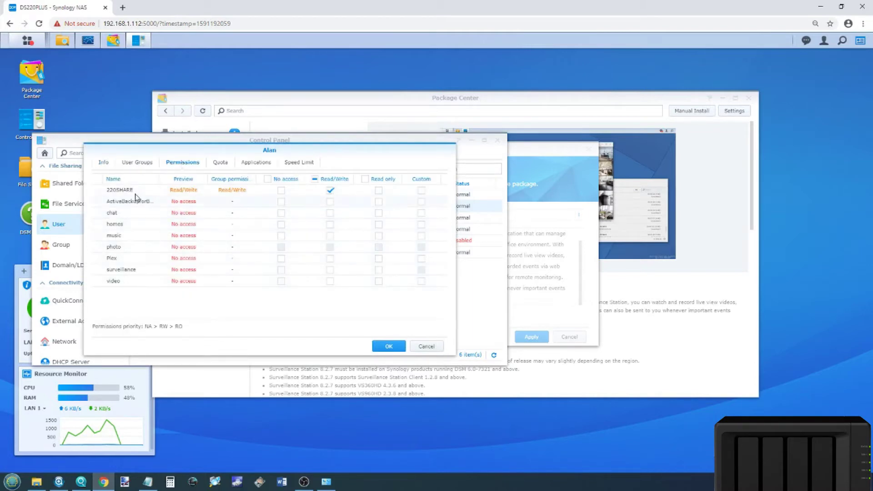
{"action": "left_click", "coordinate": [122, 271]}
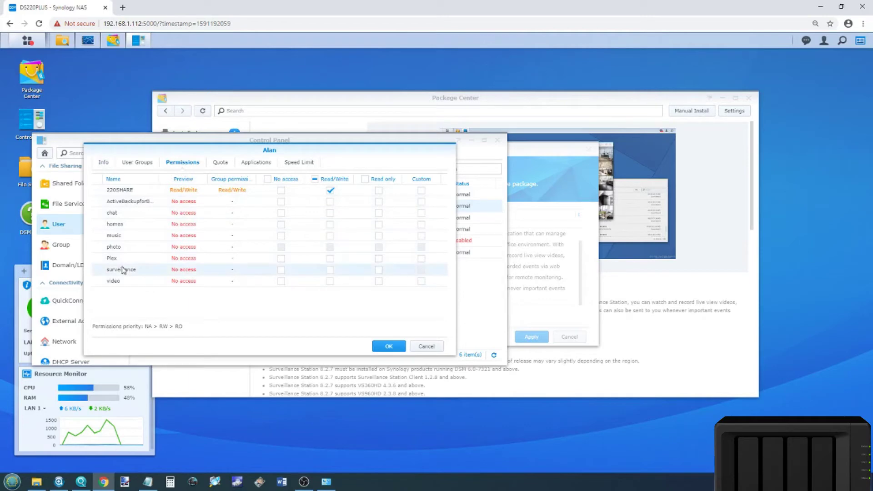
{"action": "left_click", "coordinate": [330, 270]}
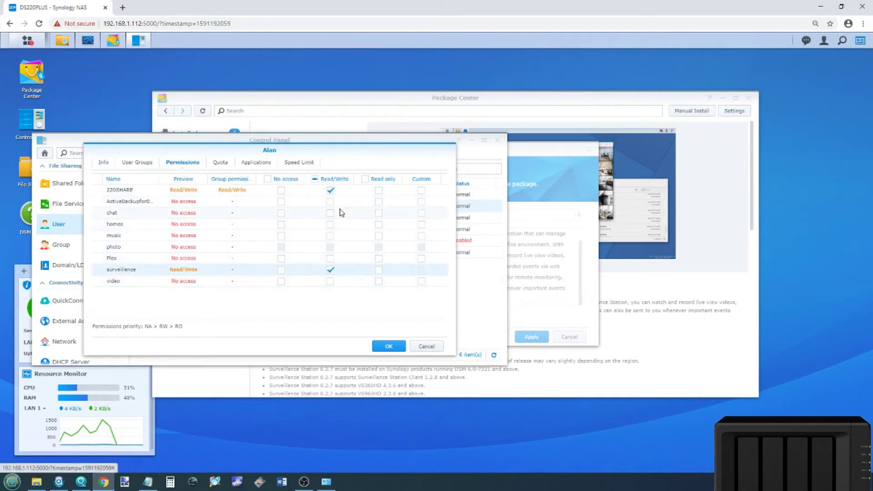
{"action": "left_click", "coordinate": [260, 164]}
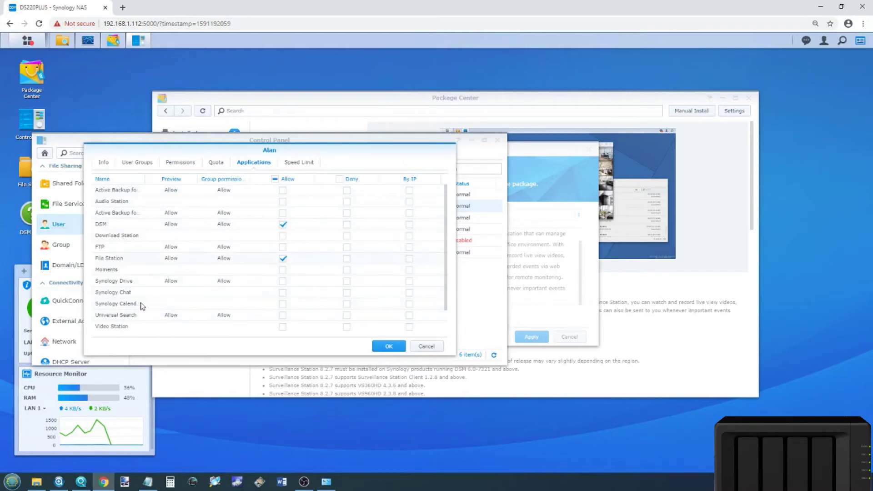
{"action": "left_click", "coordinate": [283, 327]}
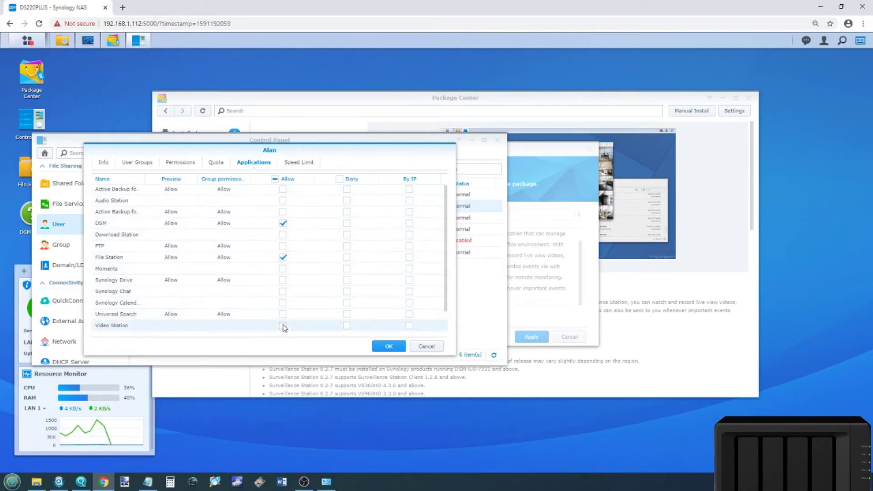
{"action": "left_click", "coordinate": [388, 347]}
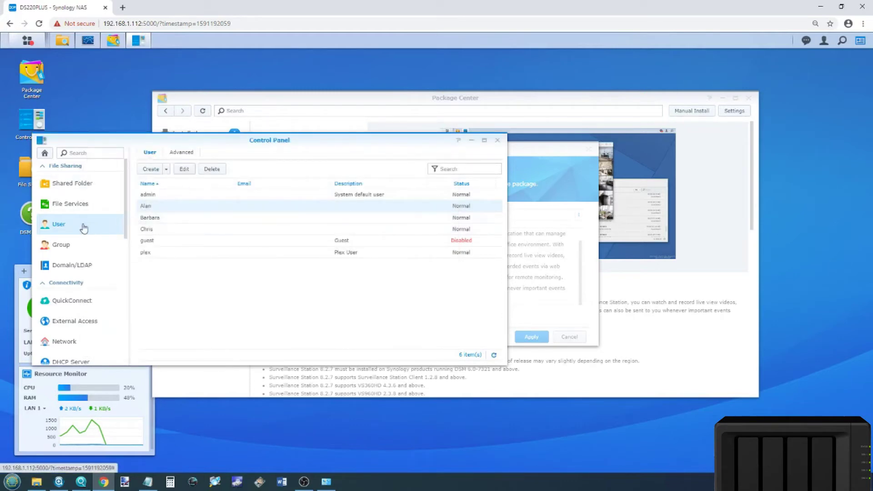
Step: Reopen the user, discard an unsaved read-only change to surveillance, and close Control Panel
{"action": "left_click", "coordinate": [184, 171]}
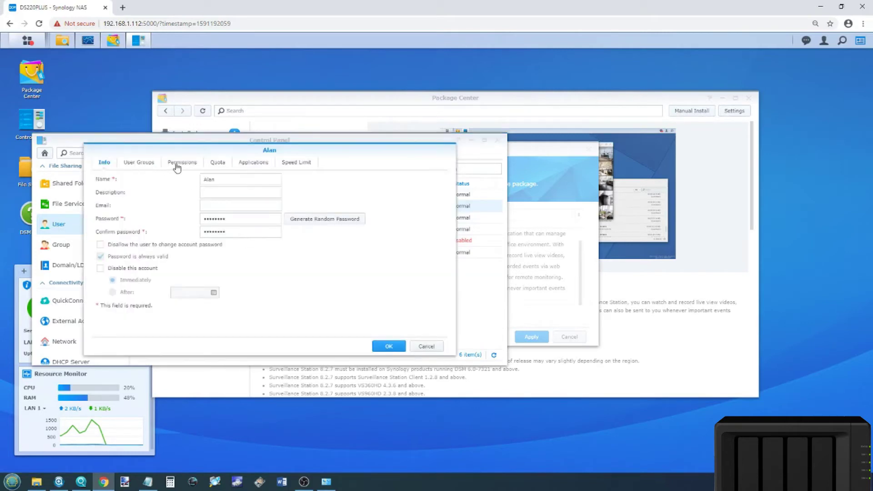
{"action": "left_click", "coordinate": [177, 167]}
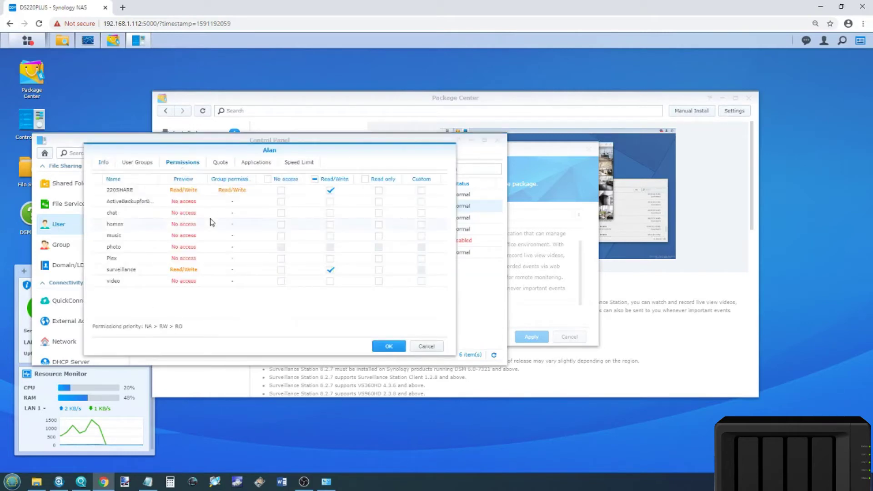
{"action": "left_click", "coordinate": [379, 271]}
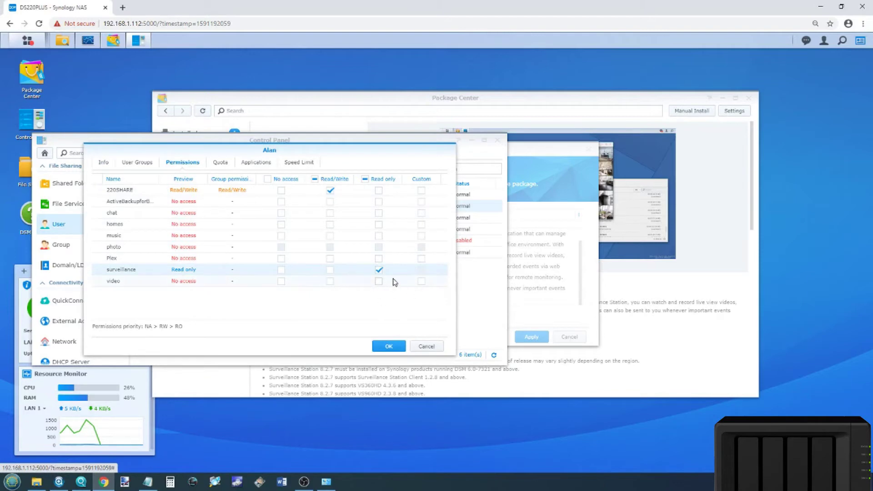
{"action": "left_click", "coordinate": [427, 346]}
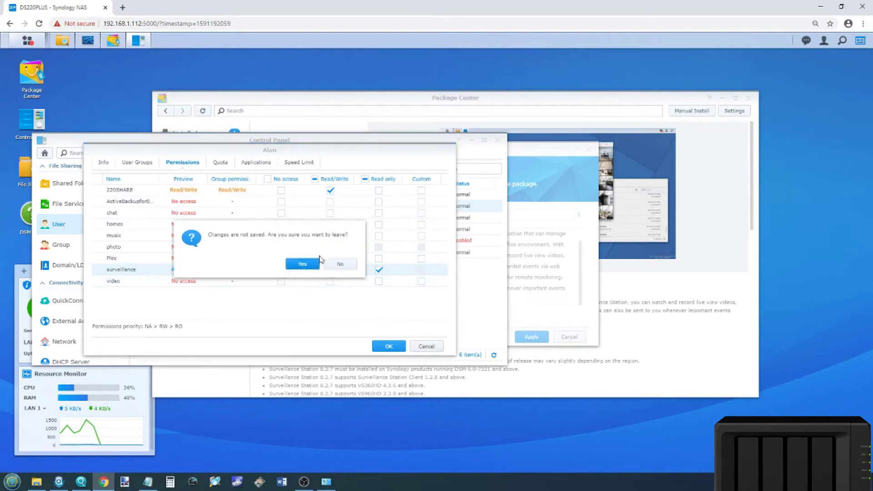
{"action": "left_click", "coordinate": [314, 265]}
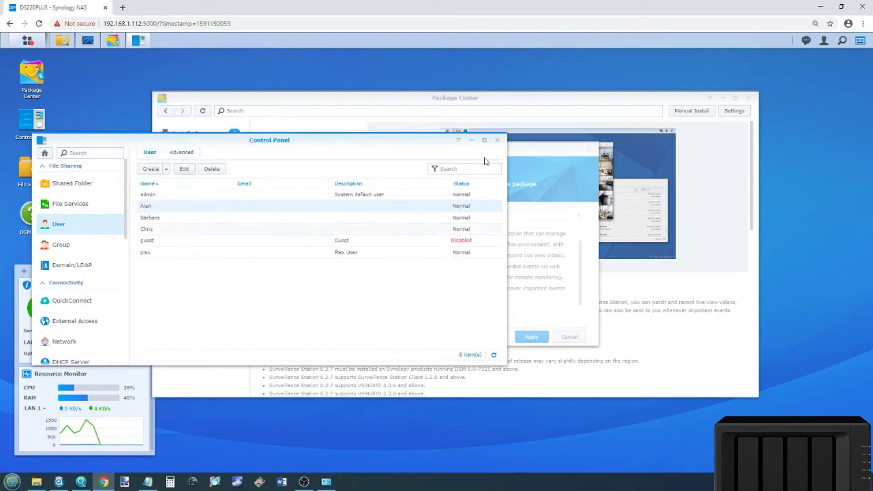
{"action": "left_click", "coordinate": [501, 140]}
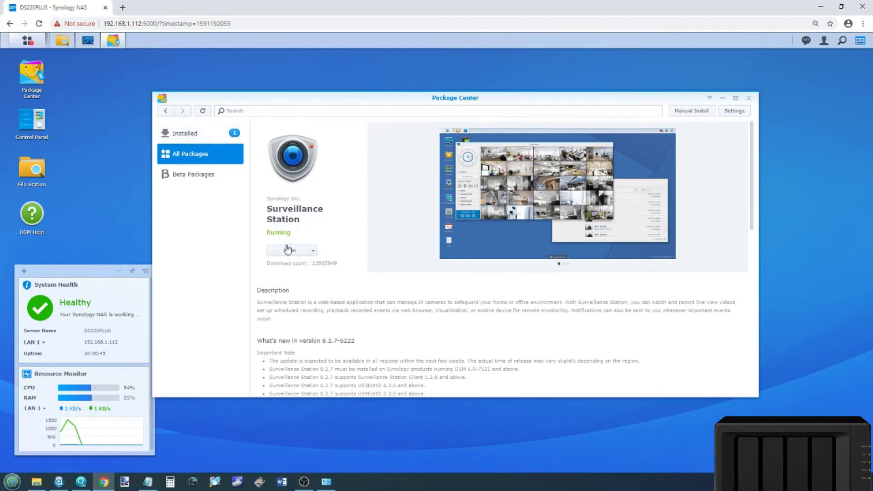
Step: Once Surveillance Station shows Running, open the DSM Main Menu of installed apps
{"action": "left_click", "coordinate": [27, 41]}
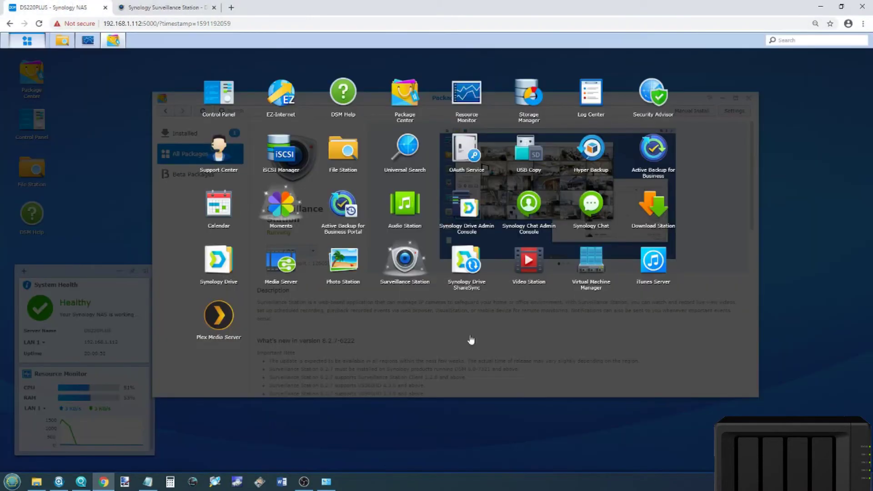
Step: Launch Surveillance Station in its own tab and close its Help window
{"action": "left_click", "coordinate": [502, 349]}
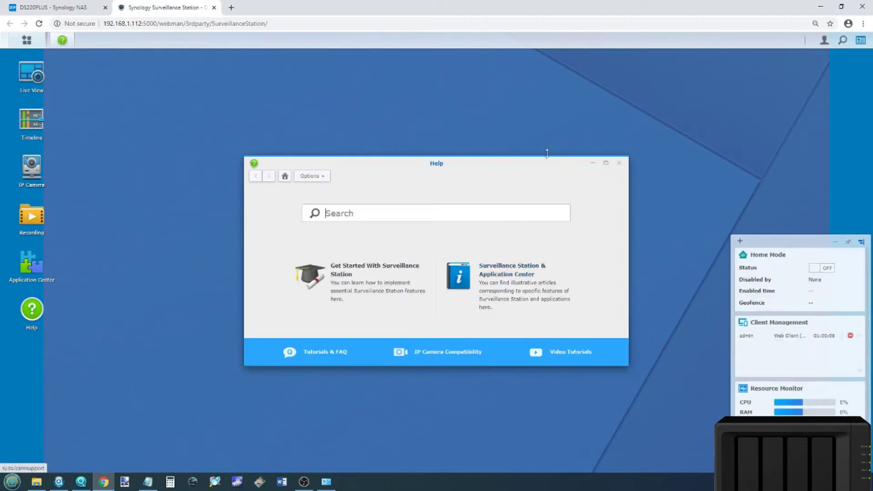
{"action": "left_click", "coordinate": [619, 163]}
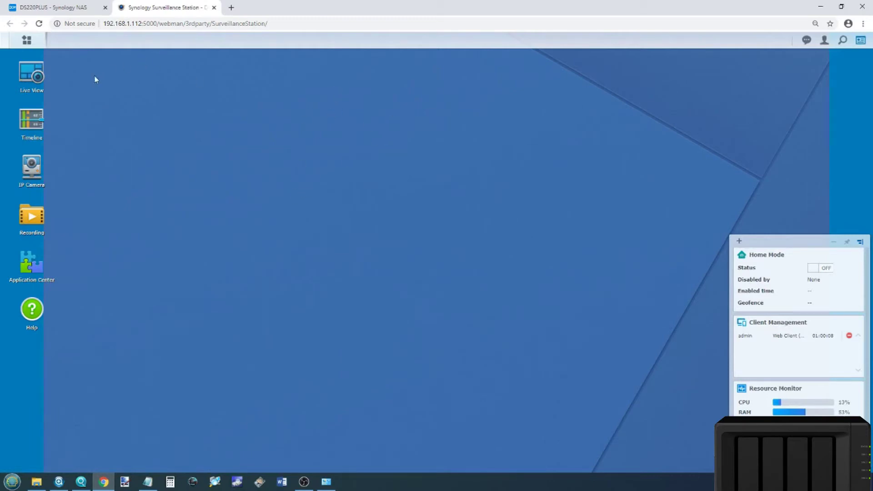
Step: Browse Application Center's Retail and All apps, view Live Broadcast details, then close the catalogue
{"action": "left_click", "coordinate": [26, 41]}
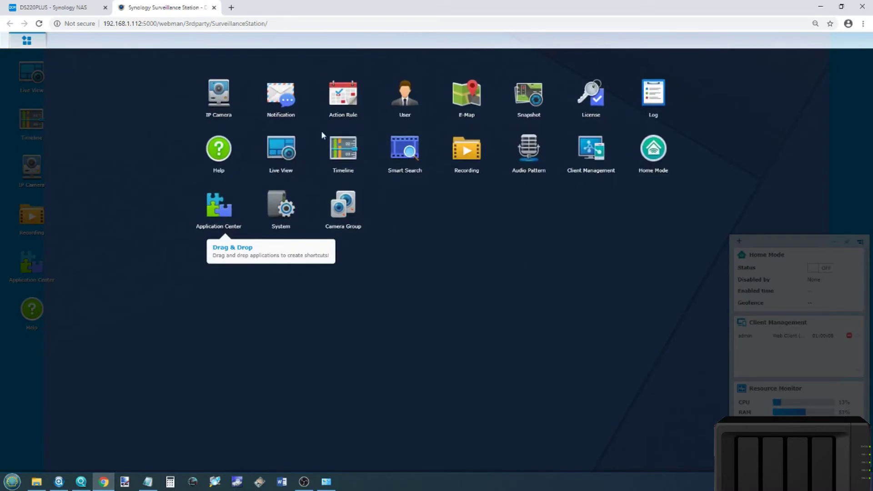
{"action": "left_click", "coordinate": [219, 210]}
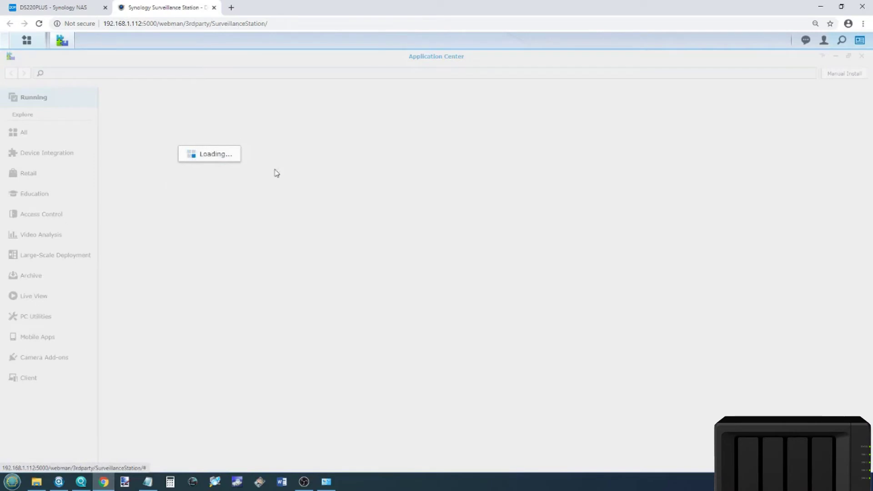
{"action": "left_click", "coordinate": [42, 174]}
{"action": "left_click", "coordinate": [38, 133]}
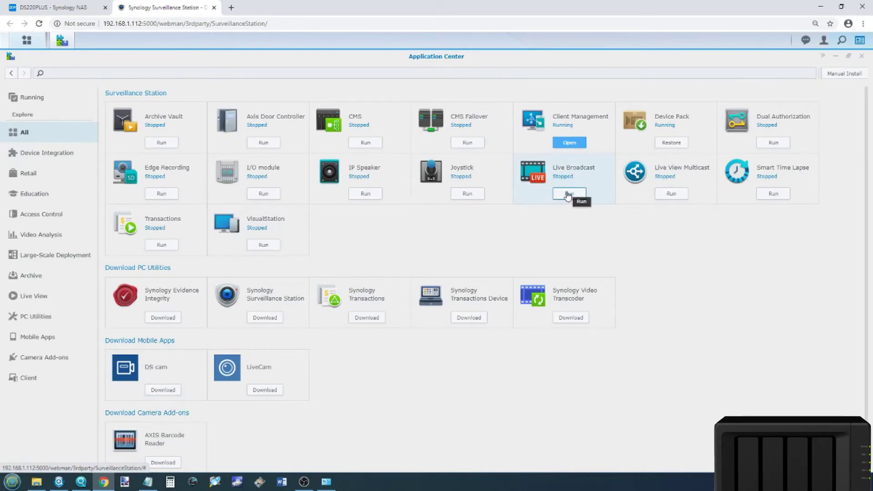
{"action": "left_click", "coordinate": [574, 173]}
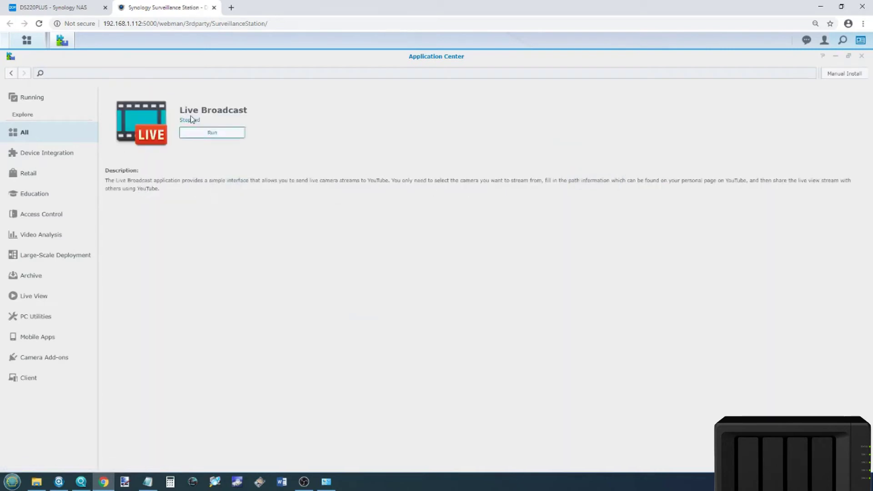
{"action": "left_click", "coordinate": [10, 73]}
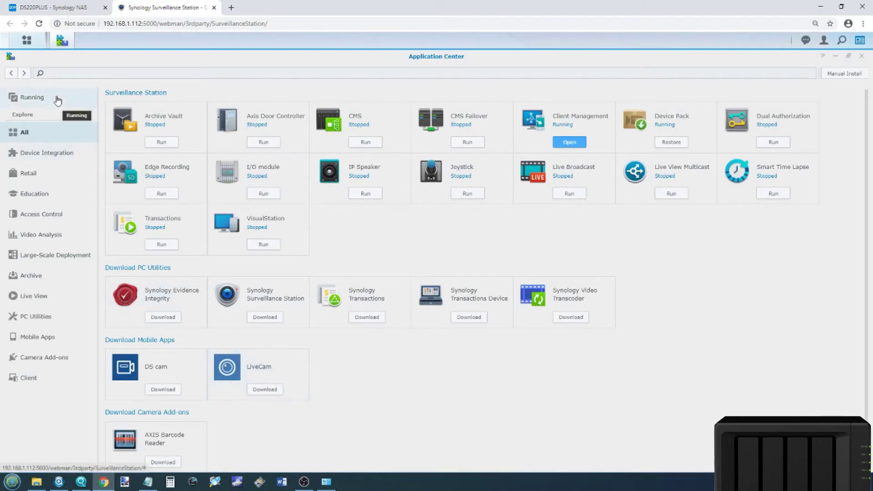
{"action": "left_click", "coordinate": [862, 56]}
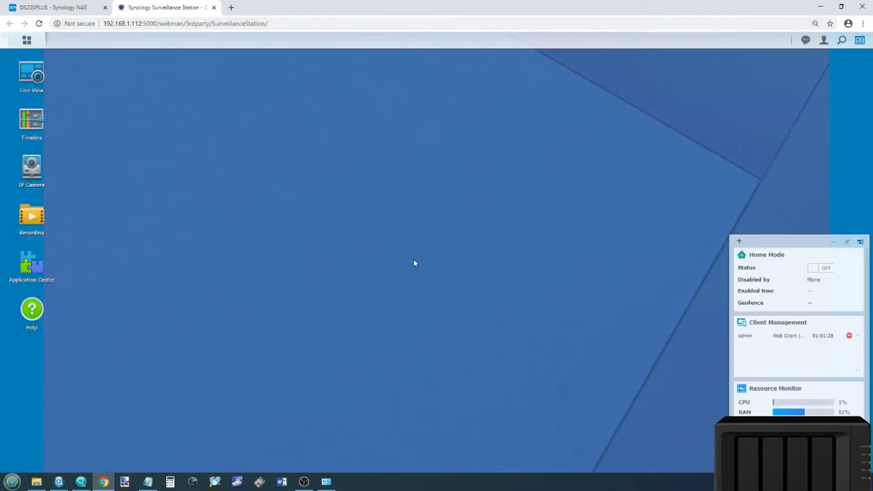
{"action": "left_click", "coordinate": [824, 271]}
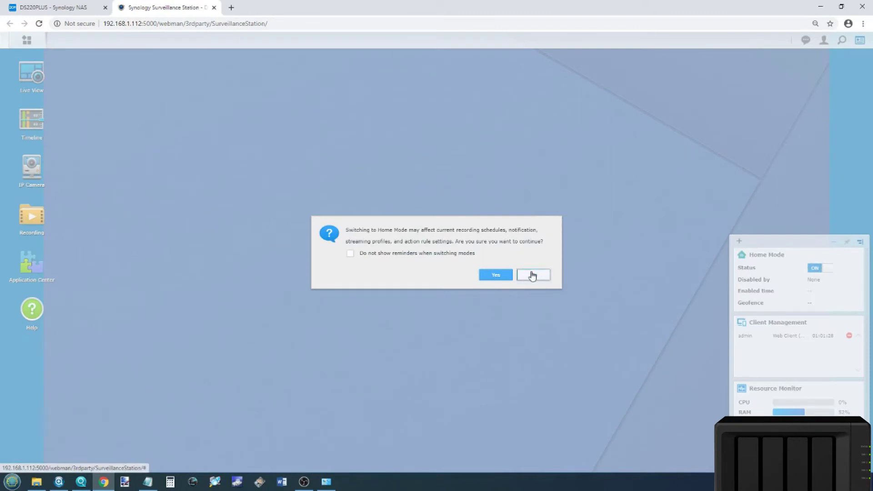
{"action": "left_click", "coordinate": [534, 276]}
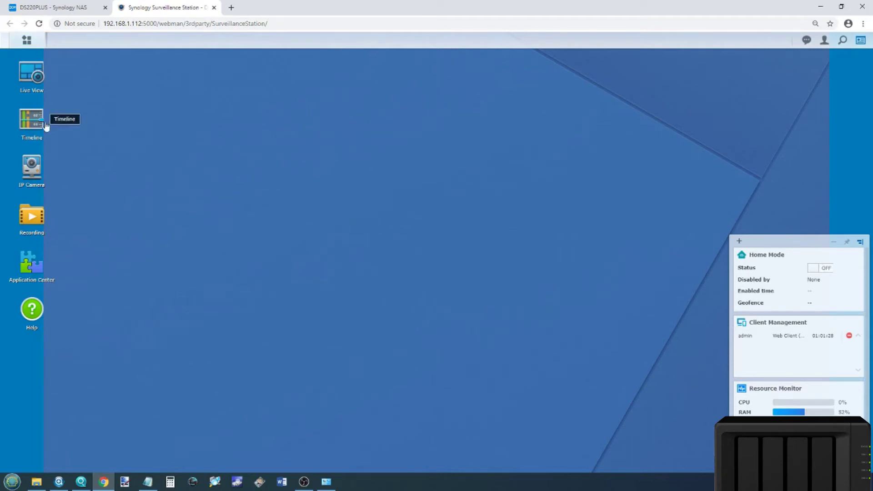
{"action": "left_click", "coordinate": [33, 171]}
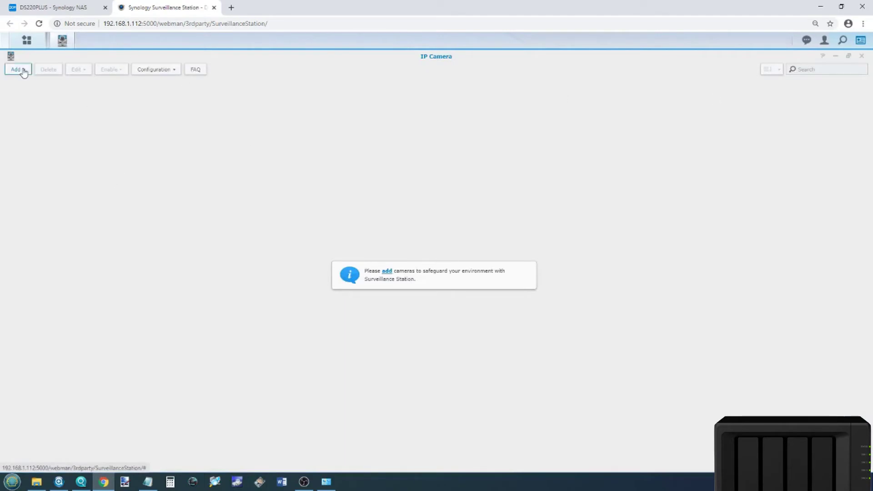
Step: Quick-search the network for ONVIF cameras and load 192.168.1.104 into the wizard
{"action": "left_click", "coordinate": [387, 272]}
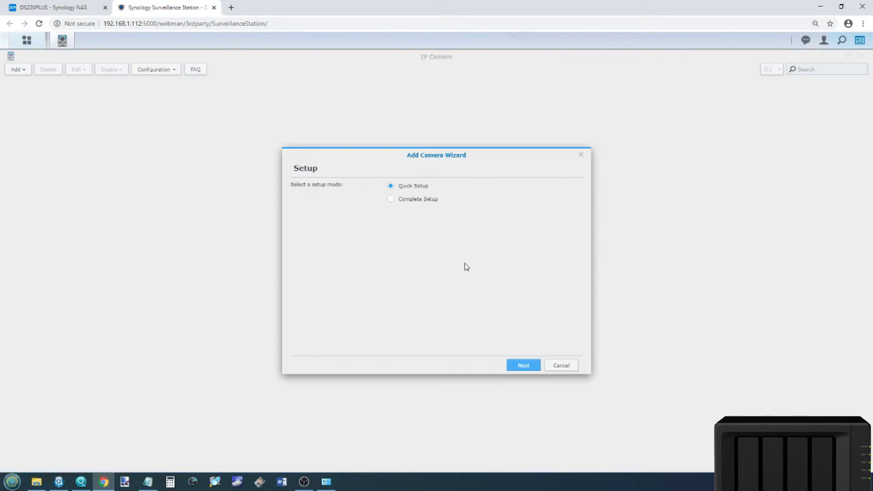
{"action": "left_click", "coordinate": [522, 367]}
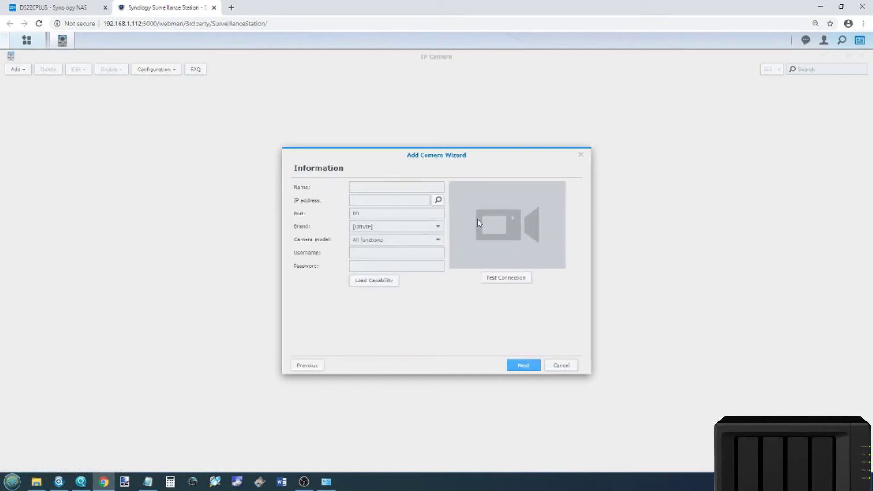
{"action": "left_click", "coordinate": [438, 201]}
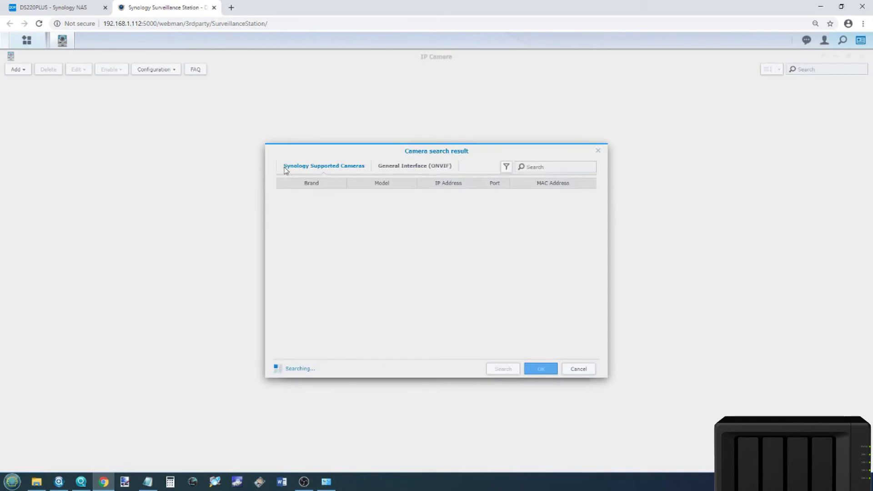
{"action": "left_click", "coordinate": [410, 167]}
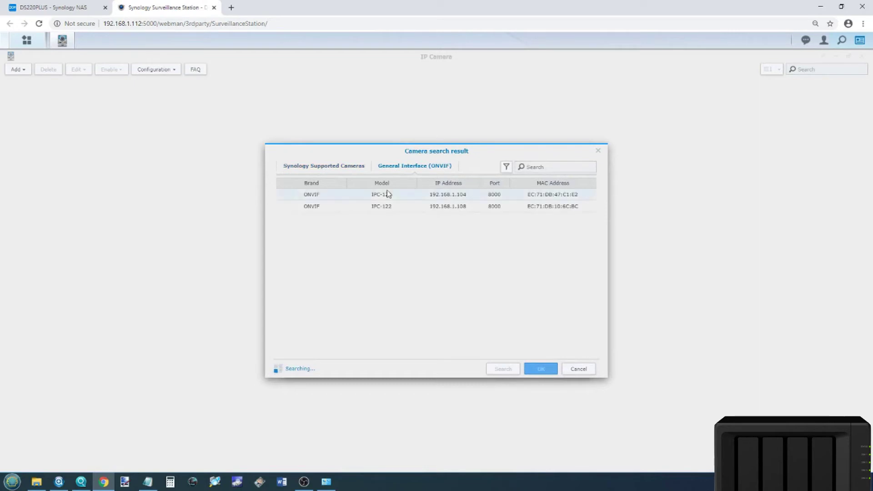
{"action": "left_click", "coordinate": [328, 199]}
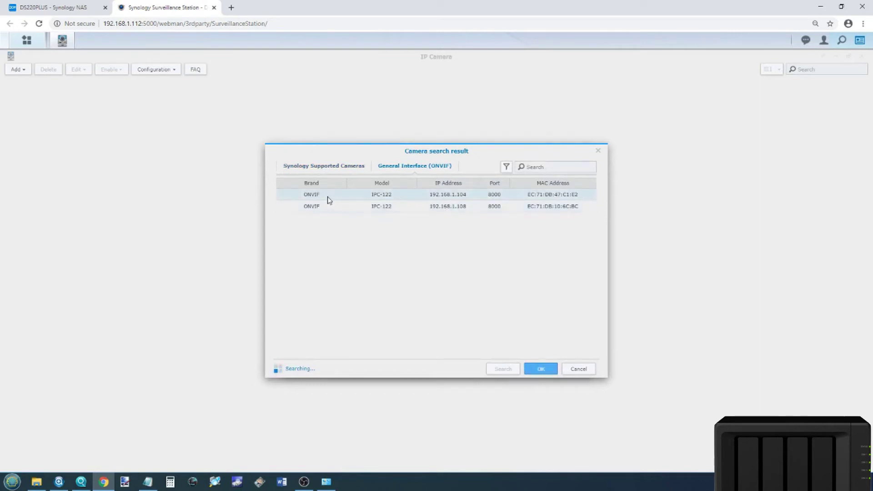
{"action": "double_click", "coordinate": [459, 195]}
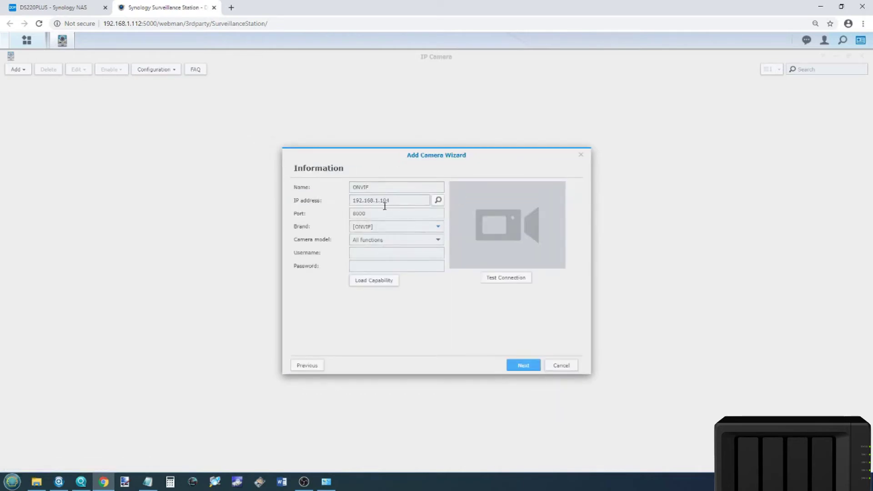
Step: Keep ONVIF as the camera brand and All functions as the model
{"action": "left_click", "coordinate": [438, 241]}
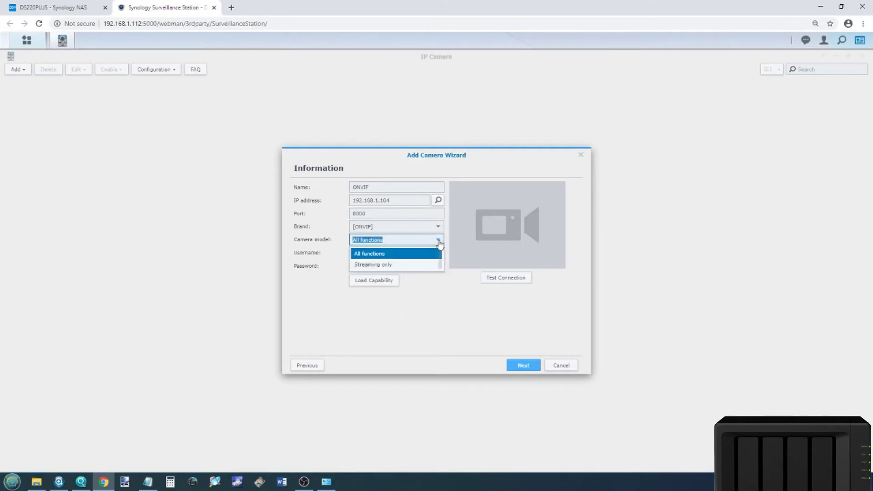
{"action": "left_click", "coordinate": [438, 240]}
{"action": "left_click", "coordinate": [438, 226]}
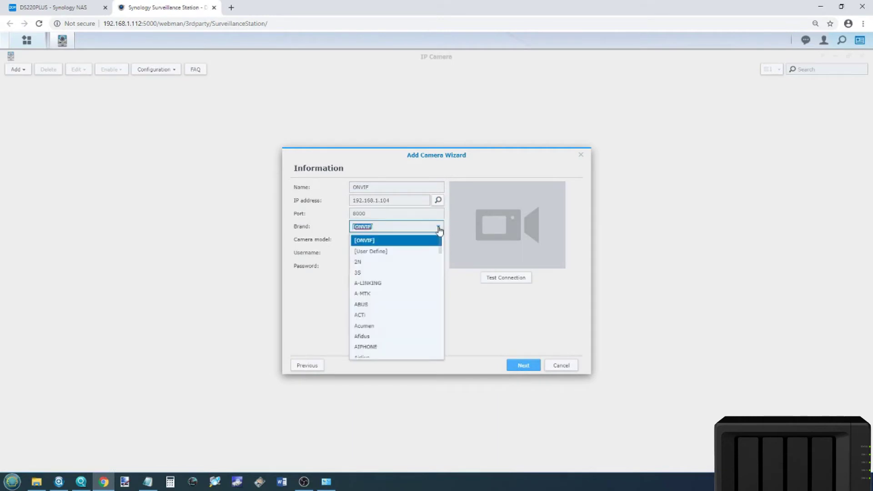
{"action": "scroll", "coordinate": [381, 288], "scroll_direction": "down", "scroll_amount": 3}
{"action": "scroll", "coordinate": [380, 288], "scroll_direction": "down", "scroll_amount": 15}
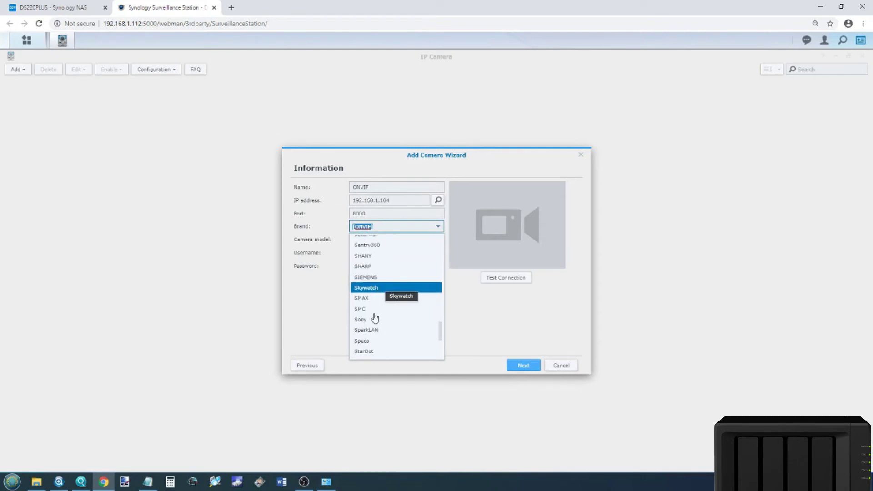
{"action": "scroll", "coordinate": [373, 305], "scroll_direction": "up", "scroll_amount": 3}
{"action": "scroll", "coordinate": [365, 302], "scroll_direction": "up", "scroll_amount": 3}
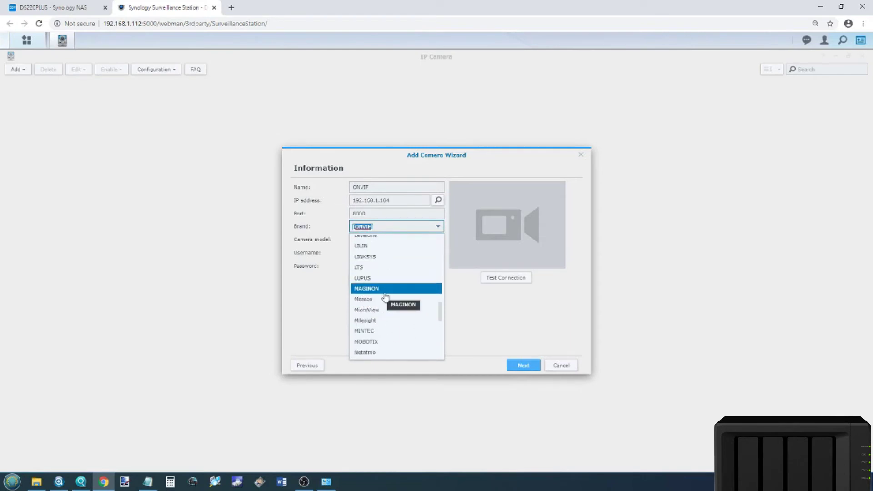
{"action": "scroll", "coordinate": [397, 302], "scroll_direction": "up", "scroll_amount": 5}
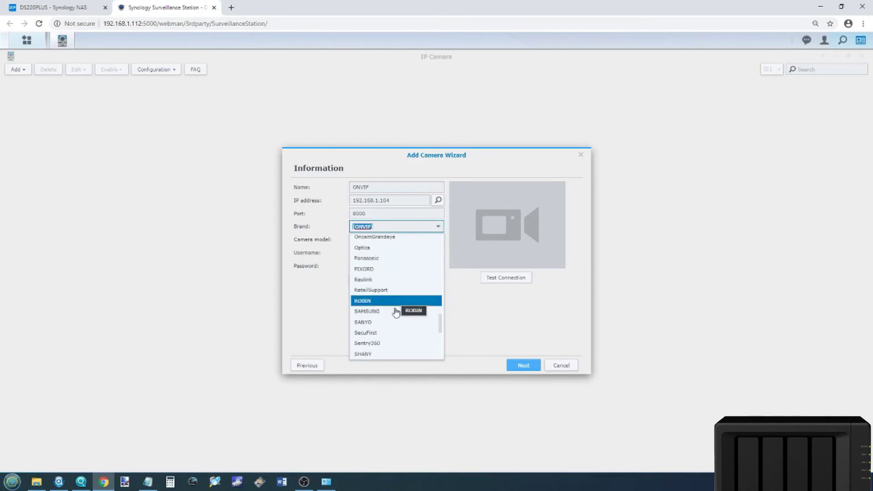
{"action": "left_click", "coordinate": [305, 297]}
Step: Enter the camera's username and password, pass the connection test, finish, and minimize IP Camera
{"action": "left_click", "coordinate": [380, 227]}
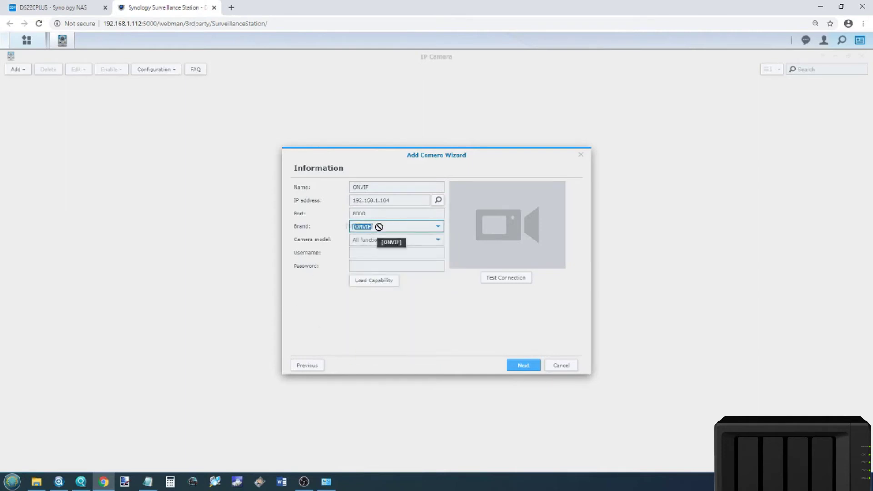
{"action": "left_click", "coordinate": [401, 254]}
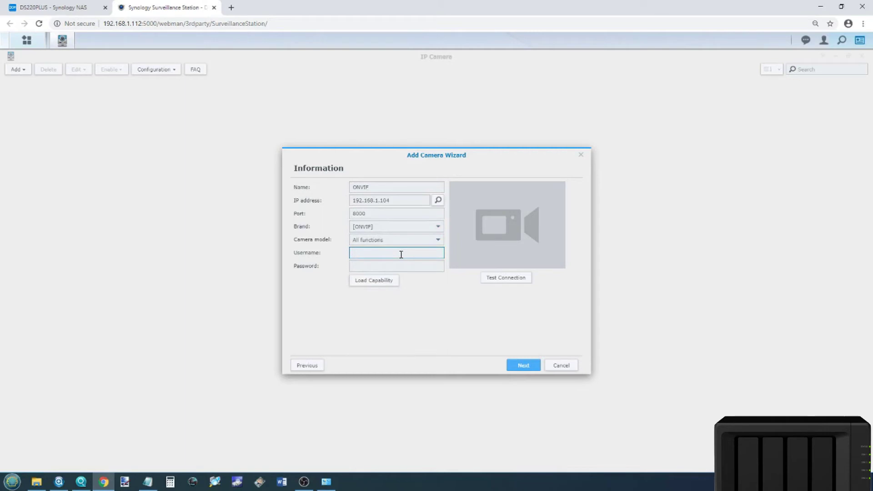
{"action": "left_click", "coordinate": [380, 266]}
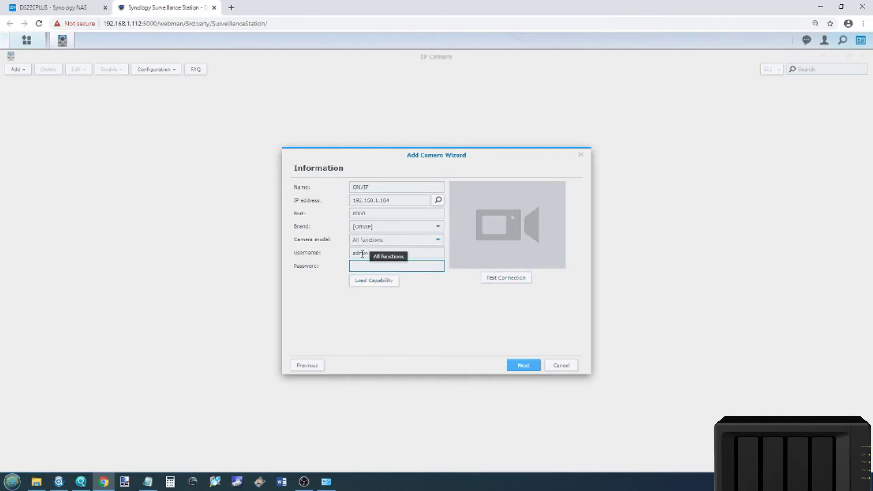
{"action": "left_click", "coordinate": [493, 278]}
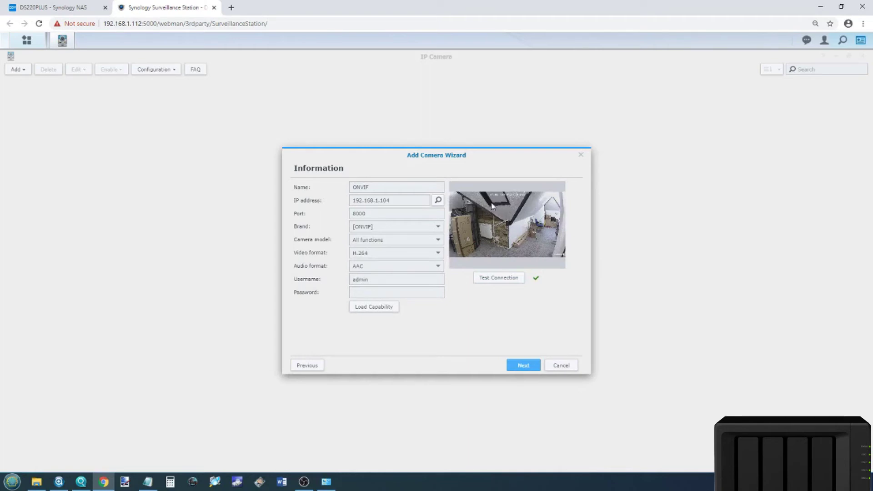
{"action": "left_click", "coordinate": [522, 370]}
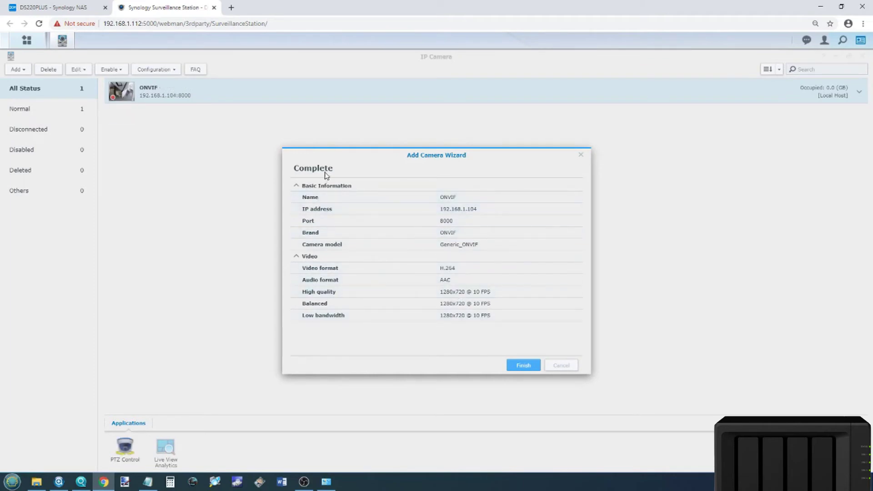
{"action": "left_click", "coordinate": [524, 364]}
{"action": "left_click", "coordinate": [848, 56]}
{"action": "left_click", "coordinate": [598, 167]}
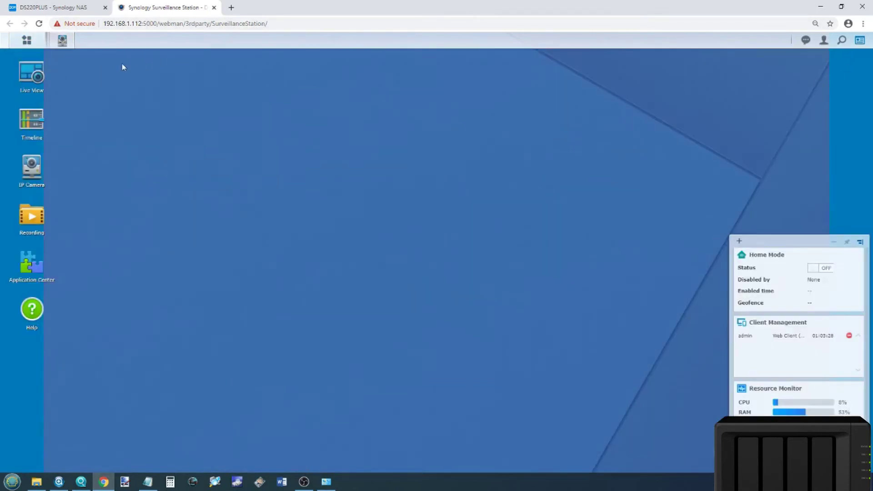
Step: Open Live View and pan the new camera right twice with the PTZ arrow
{"action": "left_click", "coordinate": [36, 81]}
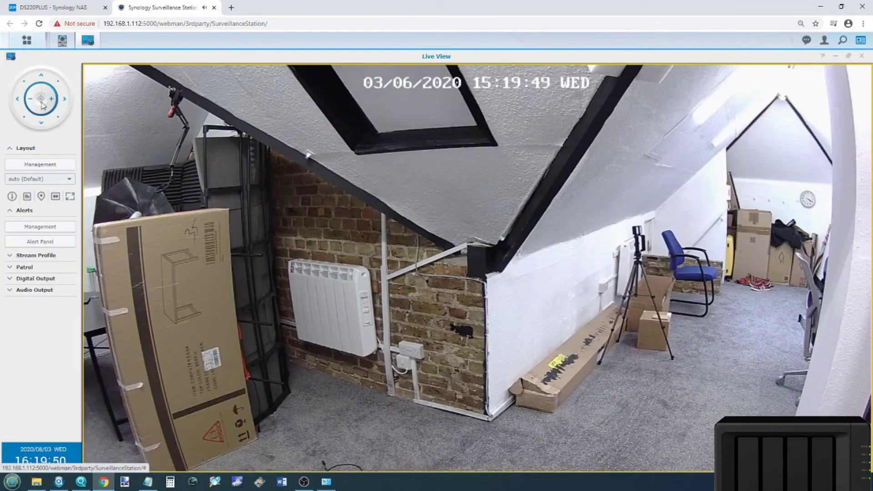
{"action": "left_click", "coordinate": [64, 102]}
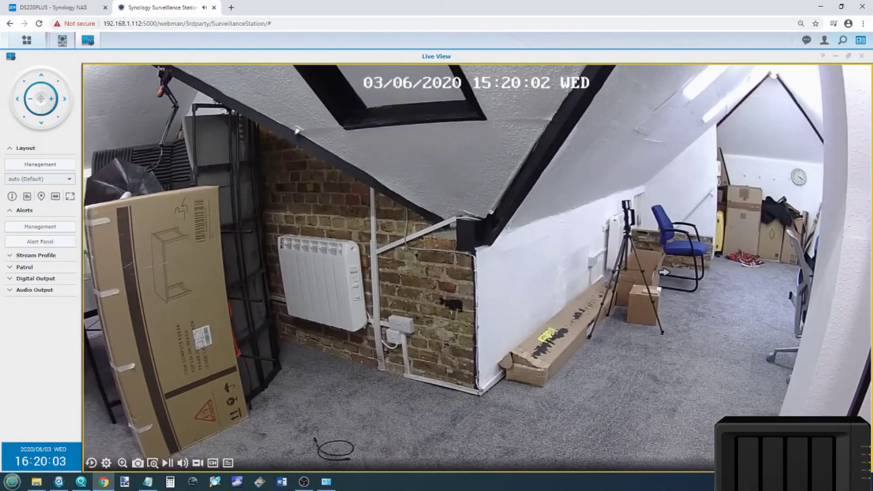
{"action": "left_click", "coordinate": [664, 272]}
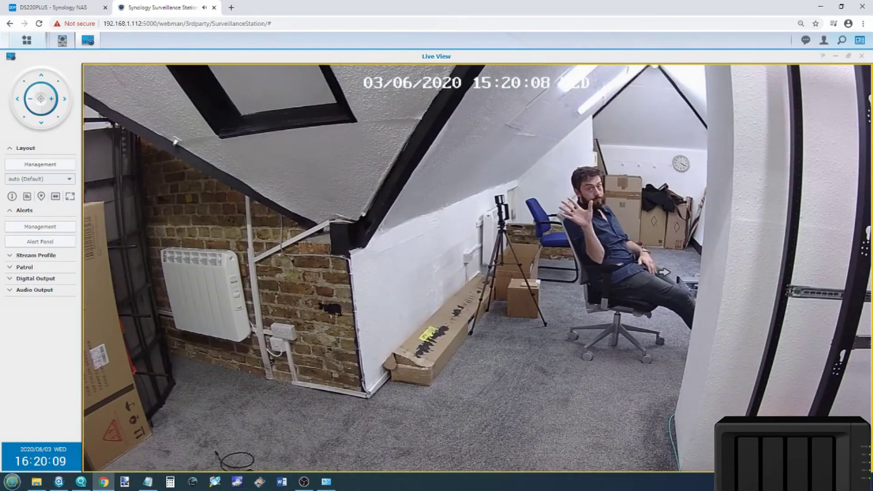
Step: Check the E-Map, open Alert Panel and Alert Management, then close Alert Management
{"action": "mouse_move", "coordinate": [664, 269]}
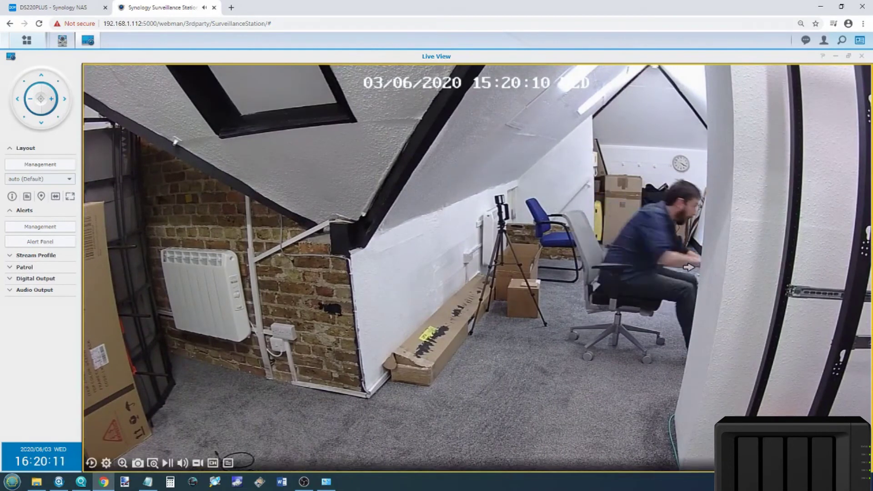
{"action": "left_click", "coordinate": [40, 197]}
{"action": "left_click", "coordinate": [433, 272]}
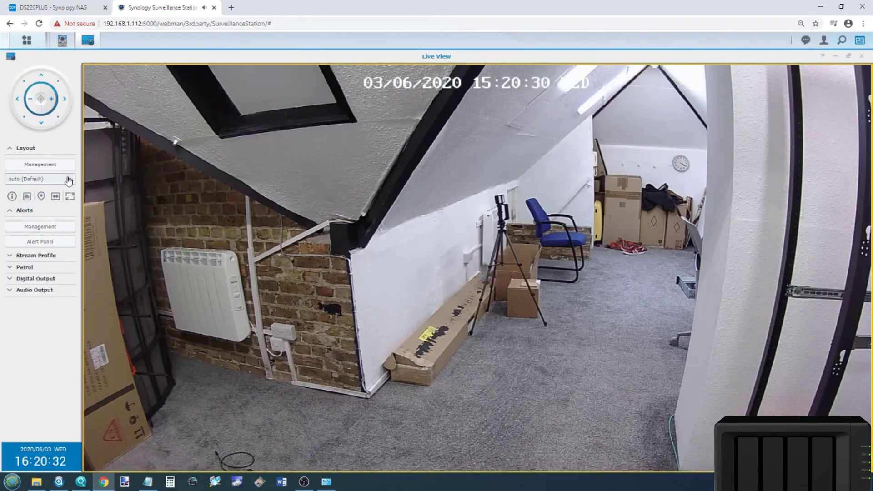
{"action": "left_click", "coordinate": [32, 243]}
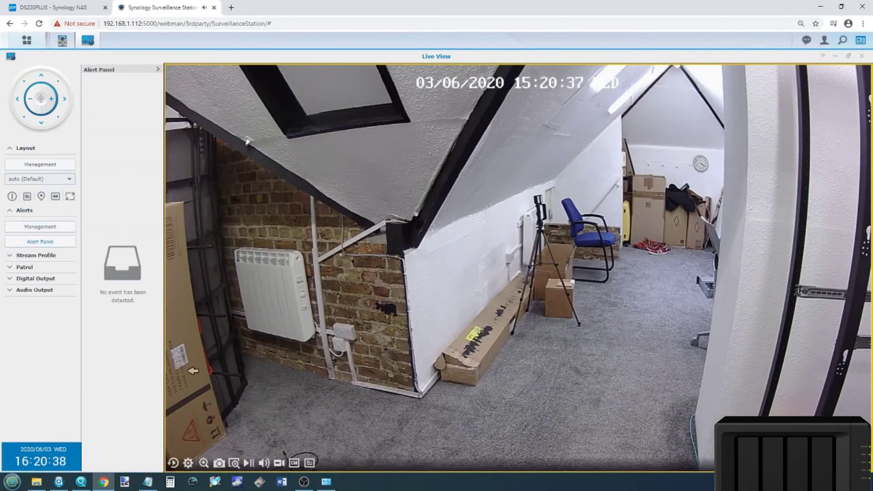
{"action": "left_click", "coordinate": [44, 227]}
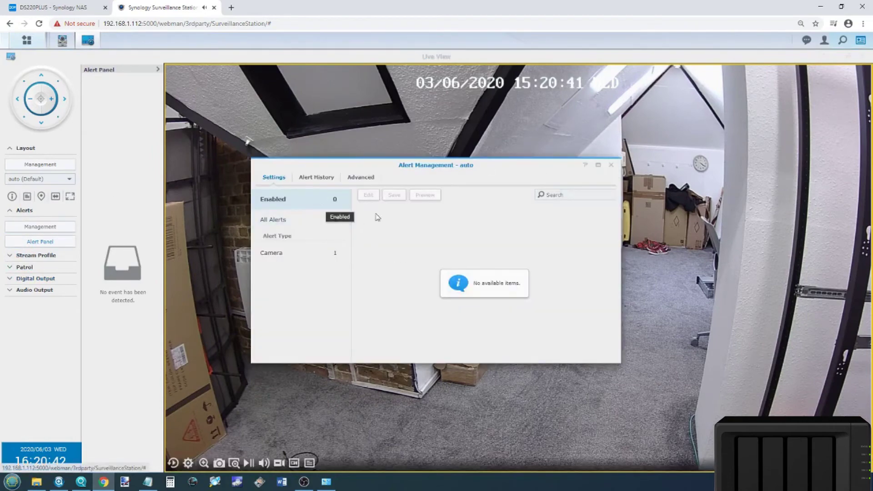
{"action": "left_click", "coordinate": [613, 167]}
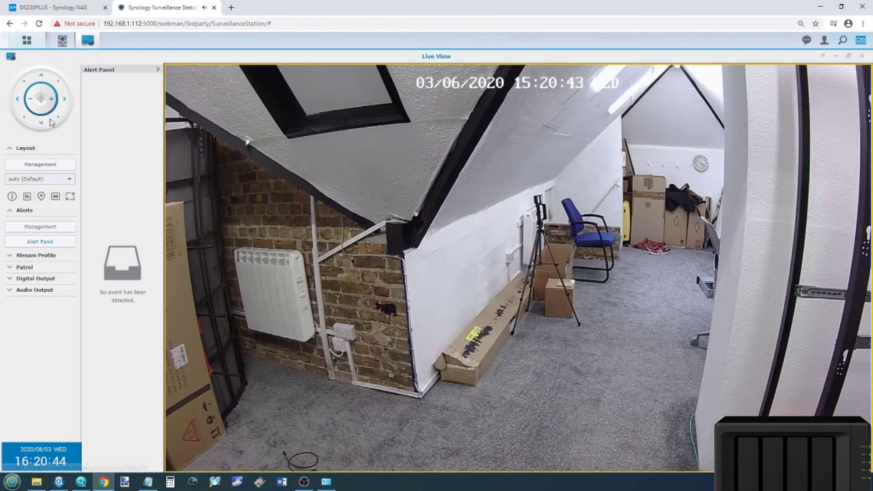
Step: Close Live View, start Add Camera, and pick 192.168.1.108 from the network search
{"action": "left_click", "coordinate": [862, 57]}
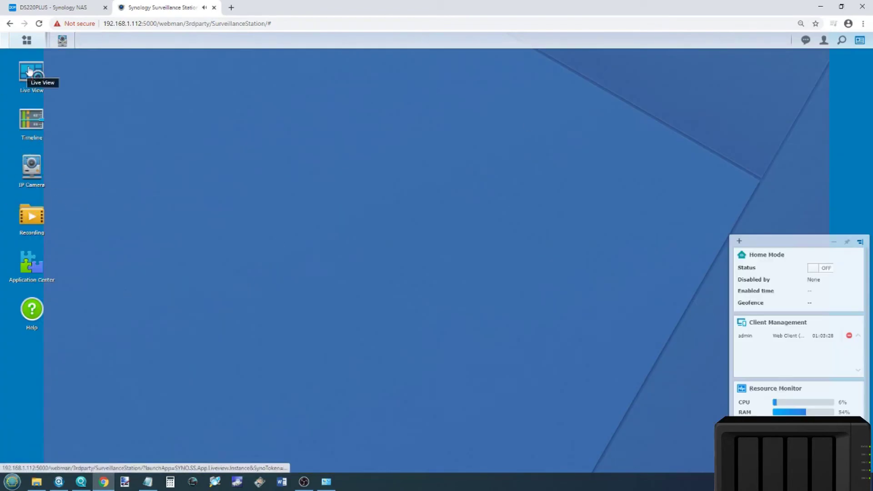
{"action": "left_click", "coordinate": [32, 169]}
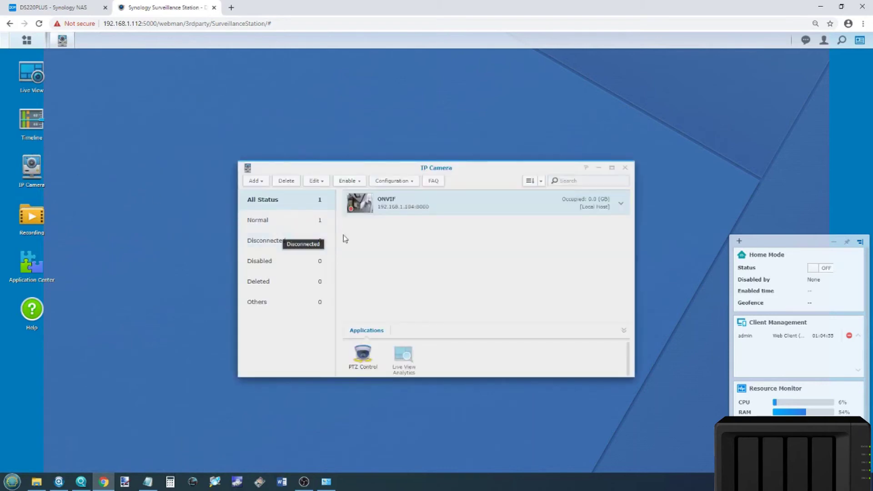
{"action": "left_click", "coordinate": [255, 182]}
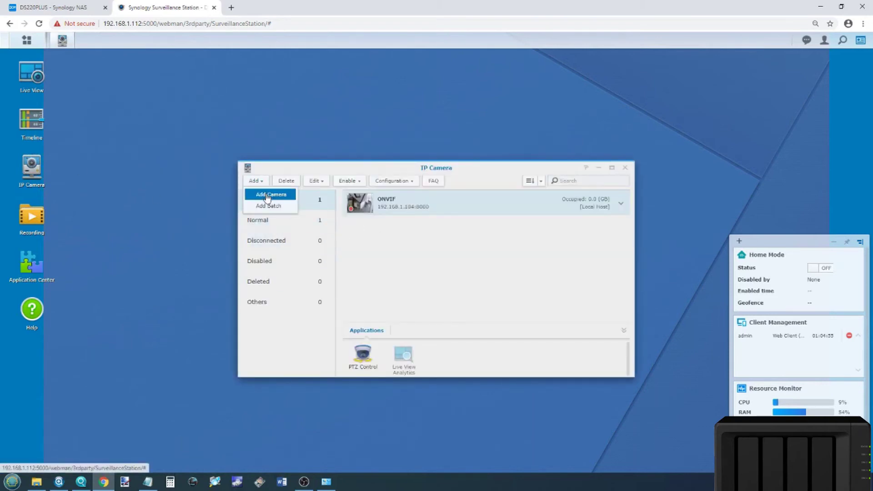
{"action": "left_click", "coordinate": [267, 199]}
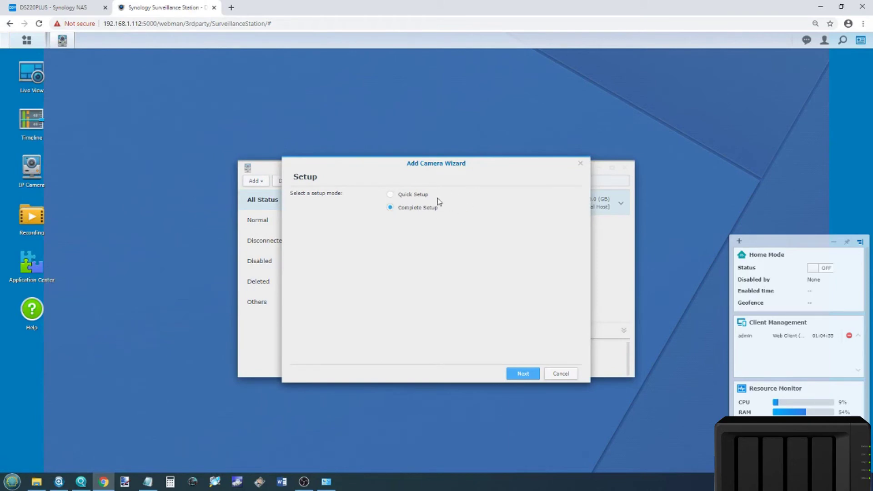
{"action": "left_click", "coordinate": [524, 374]}
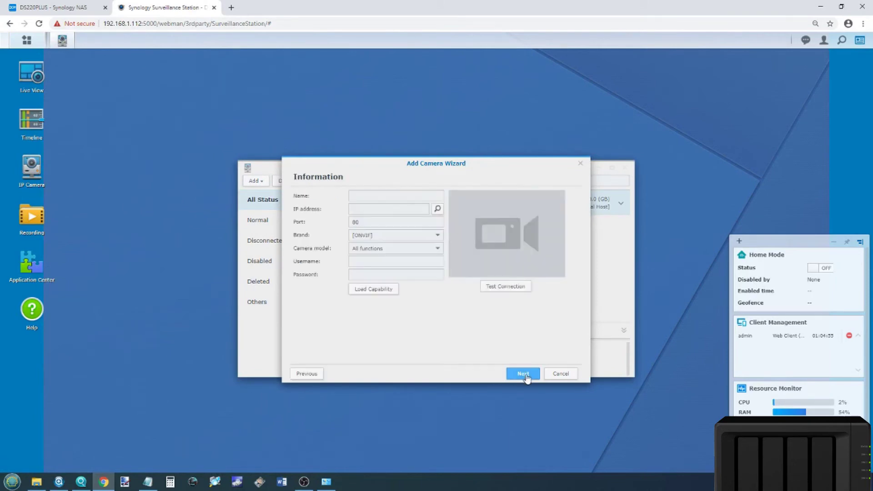
{"action": "left_click", "coordinate": [438, 210]}
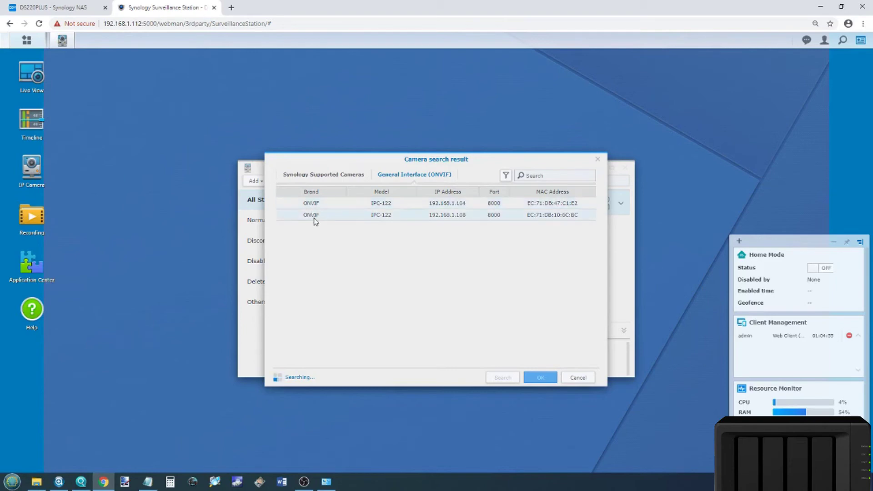
{"action": "double_click", "coordinate": [321, 218]}
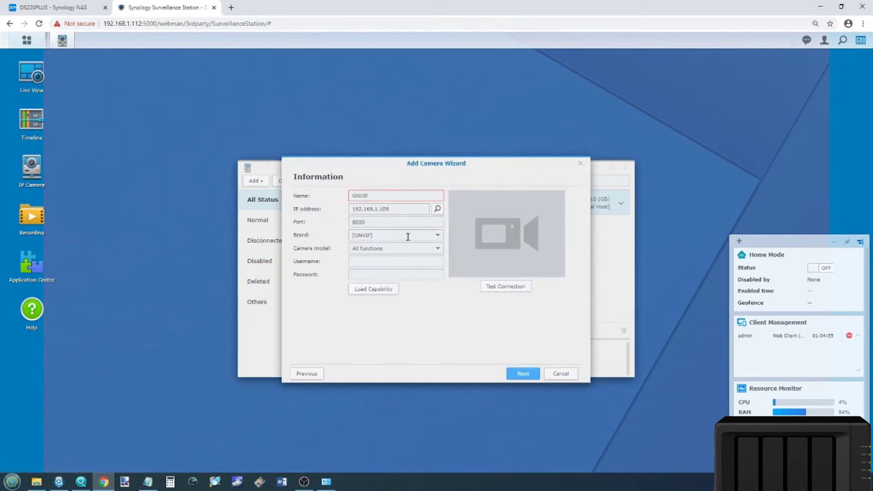
Step: Rename the camera ONVIF2, enter its username, and pass the connection test to reach Video settings
{"action": "left_click", "coordinate": [386, 196]}
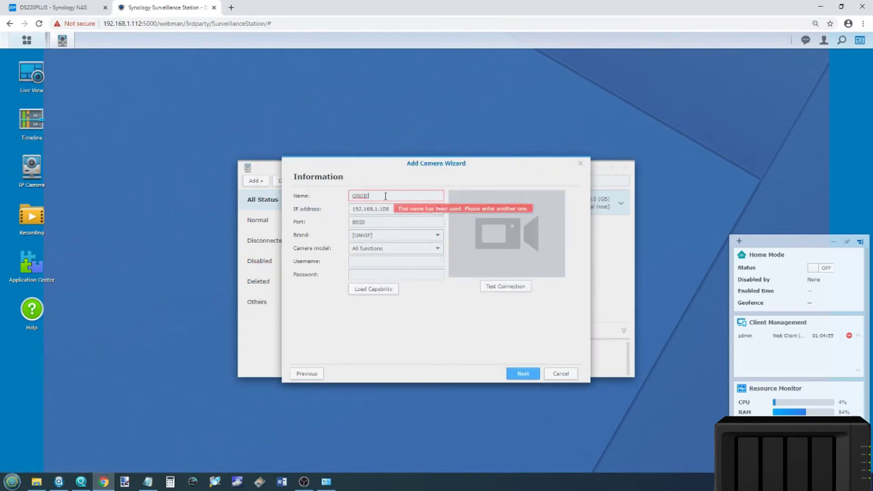
{"action": "type", "text": "2"}
{"action": "left_click", "coordinate": [386, 260]}
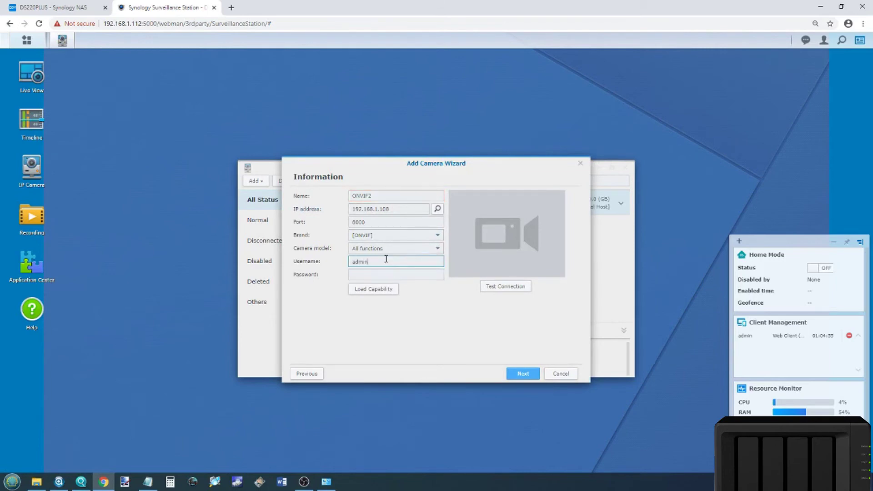
{"action": "left_click", "coordinate": [502, 285]}
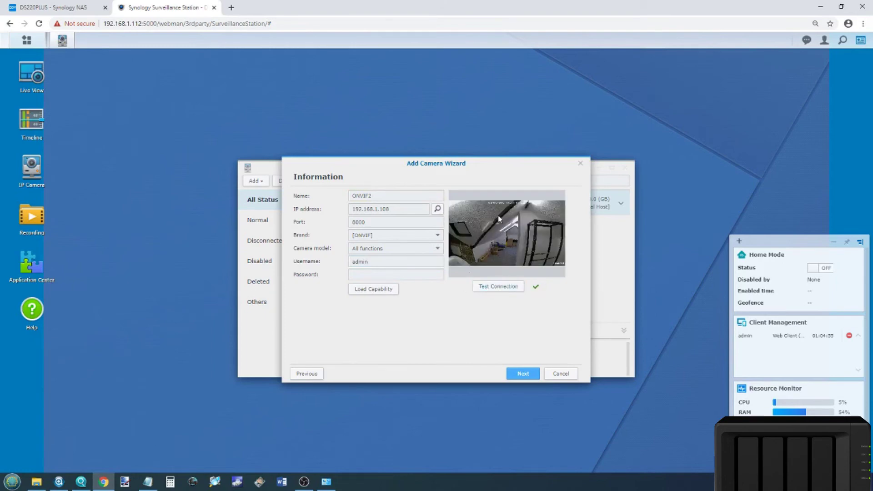
{"action": "left_click", "coordinate": [526, 374]}
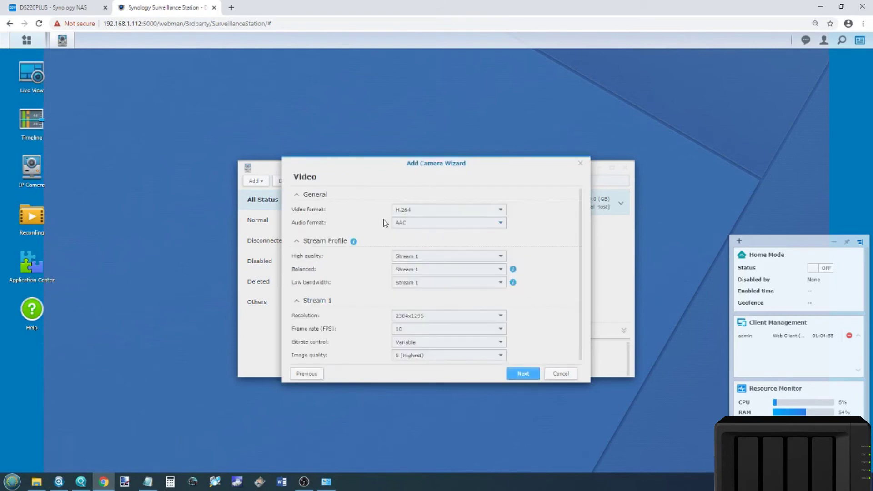
Step: Keep H.264 video and AAC audio for the new camera and continue to Recording
{"action": "left_click_drag", "start_coordinate": [368, 160], "coordinate": [386, 150]}
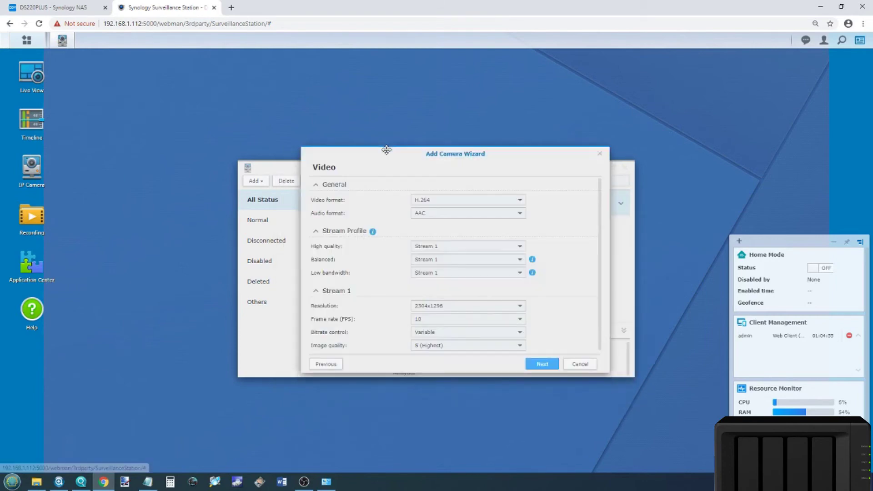
{"action": "left_click", "coordinate": [427, 204]}
{"action": "left_click", "coordinate": [427, 204]}
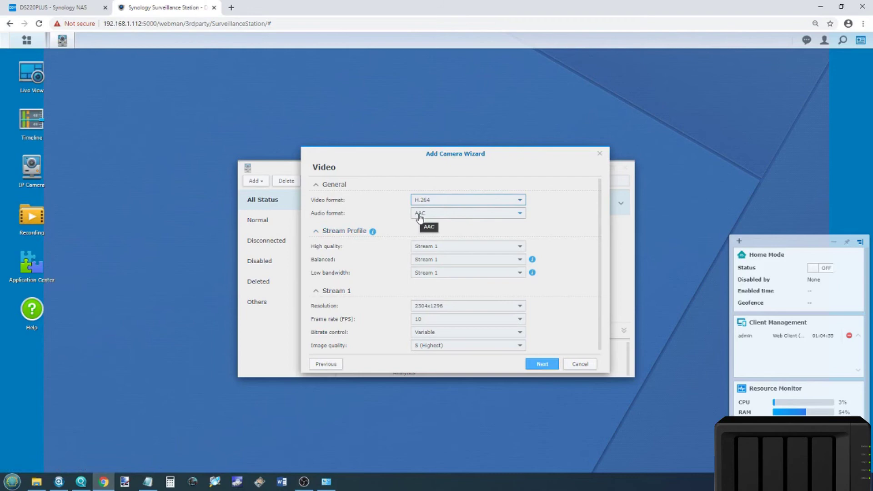
{"action": "scroll", "coordinate": [415, 223], "scroll_direction": "down", "scroll_amount": 1}
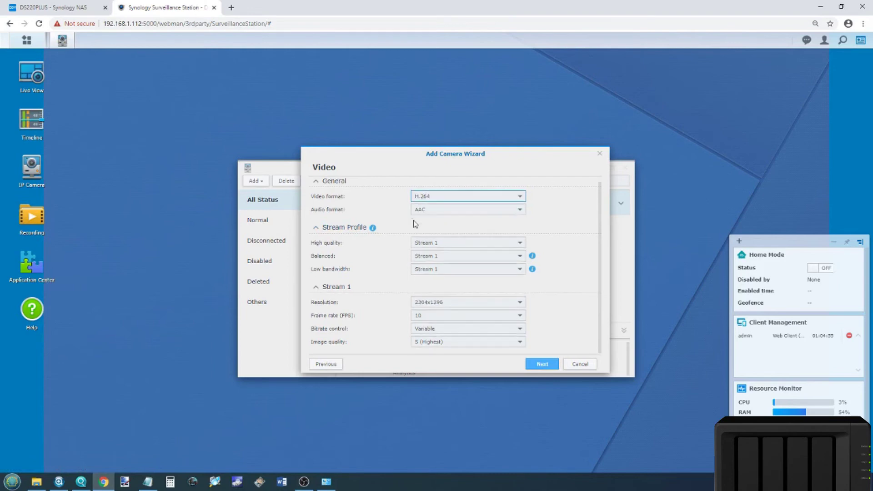
{"action": "left_click", "coordinate": [555, 367]}
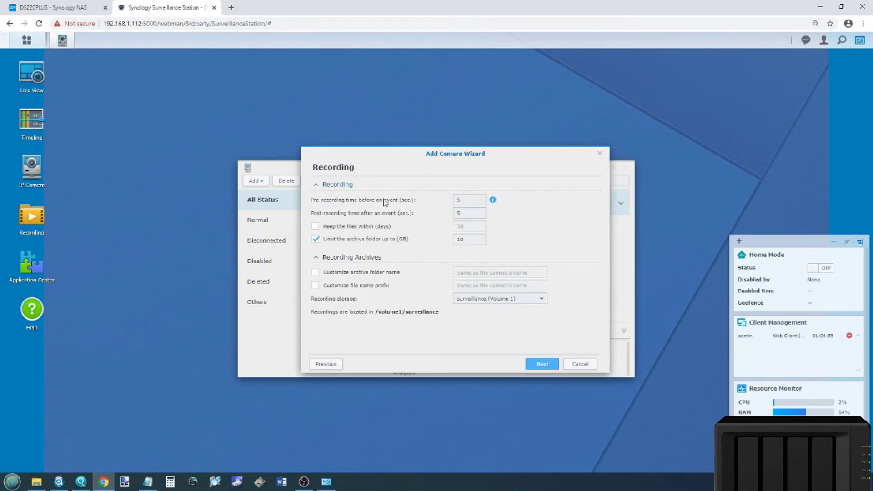
Step: Keep 5-second pre-recording and a 10 GB archive limit, and disable 30-day retention
{"action": "double_click", "coordinate": [457, 199]}
{"action": "left_click", "coordinate": [463, 200]}
{"action": "mouse_move", "coordinate": [495, 201]}
{"action": "left_click", "coordinate": [370, 229]}
{"action": "left_click_drag", "start_coordinate": [475, 226], "coordinate": [460, 226]}
{"action": "left_click", "coordinate": [318, 228]}
{"action": "left_click", "coordinate": [471, 238]}
{"action": "left_click", "coordinate": [542, 363]}
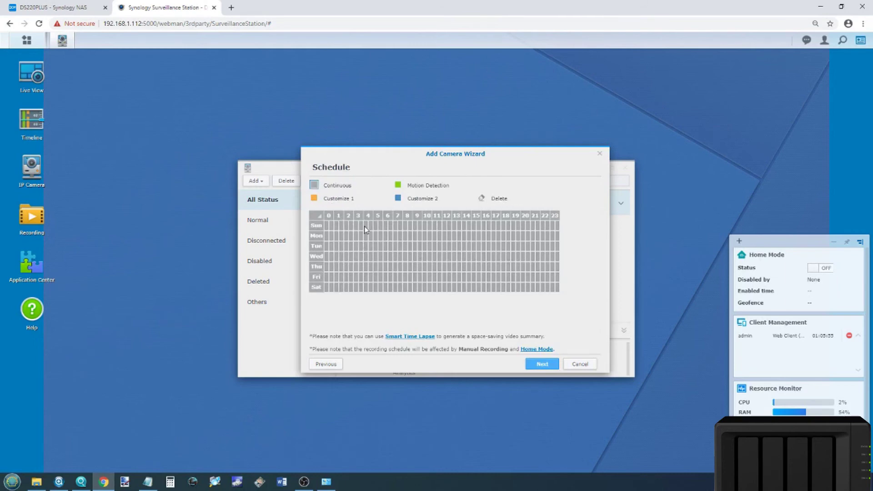
Step: Paint motion-detection recording for hours 0–7 and 18–23 daily, then erase weekday hours 8–17
{"action": "left_click", "coordinate": [409, 189]}
{"action": "mouse_move", "coordinate": [326, 222]}
{"action": "left_mouse_down"}
{"action": "mouse_move", "coordinate": [356, 291]}
{"action": "mouse_move", "coordinate": [403, 291]}
{"action": "left_mouse_up"}
{"action": "mouse_move", "coordinate": [504, 226]}
{"action": "left_mouse_down"}
{"action": "mouse_move", "coordinate": [587, 302]}
{"action": "mouse_move", "coordinate": [569, 289]}
{"action": "left_mouse_up"}
{"action": "left_click", "coordinate": [314, 185]}
{"action": "left_click", "coordinate": [488, 199]}
{"action": "left_click_drag", "start_coordinate": [405, 233], "coordinate": [498, 277]}
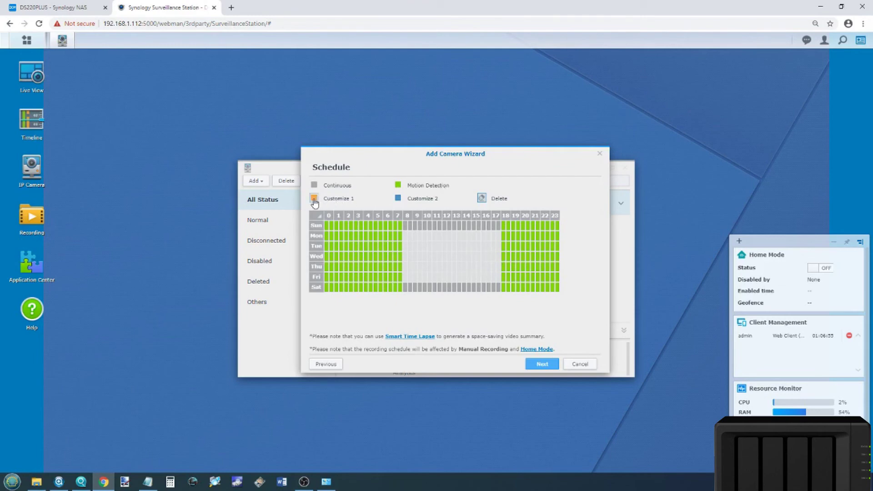
Step: Finish the wizard to add ONVIF2, then open Live View with both camera feeds
{"action": "left_click", "coordinate": [539, 364]}
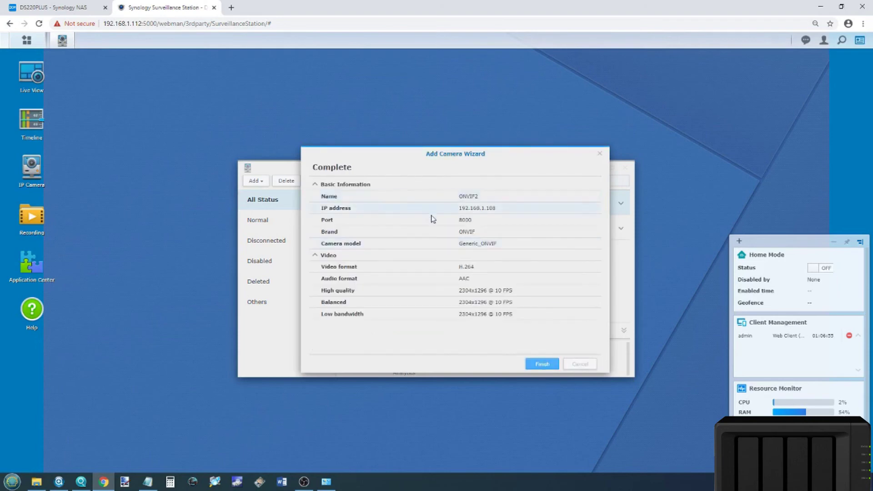
{"action": "left_click", "coordinate": [538, 363]}
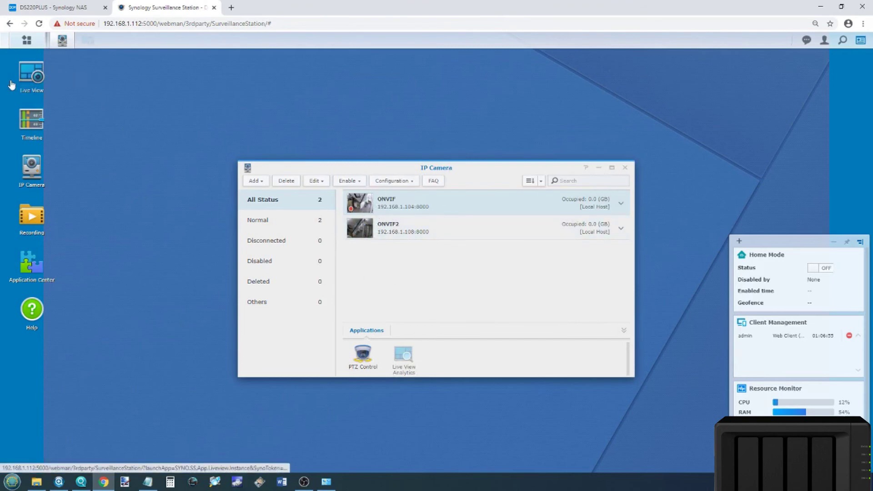
{"action": "left_click", "coordinate": [29, 73]}
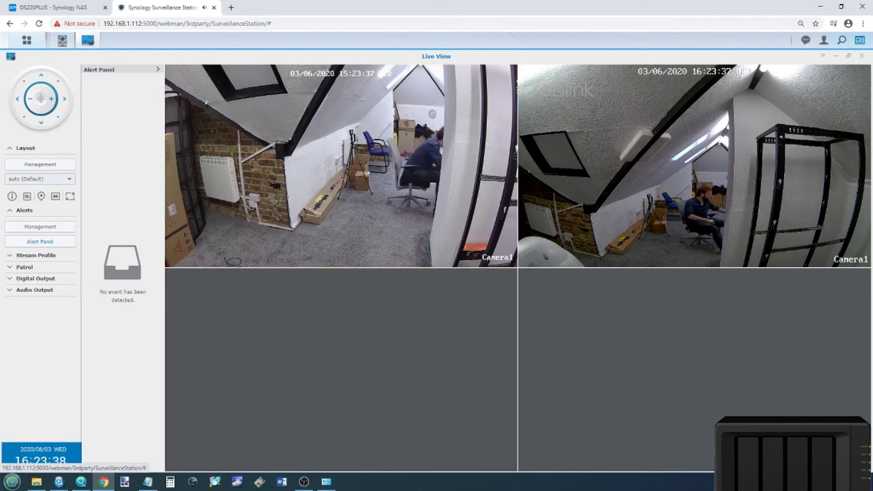
{"action": "mouse_move", "coordinate": [405, 182]}
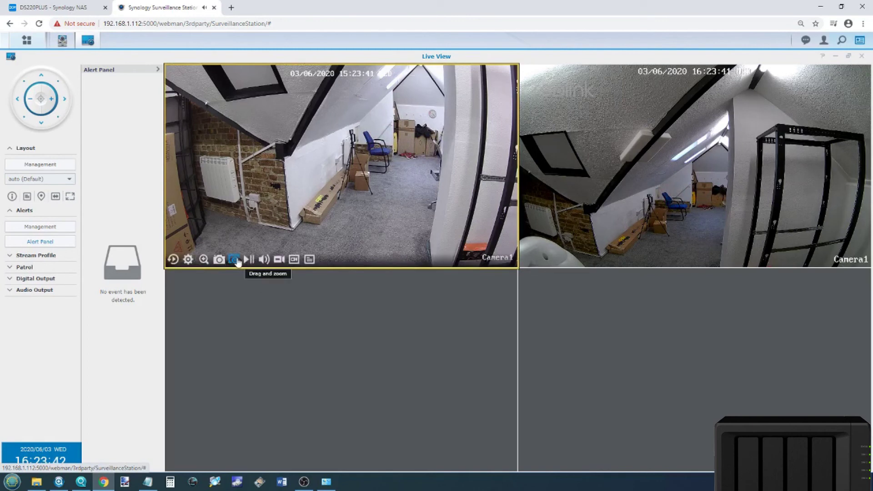
{"action": "left_click", "coordinate": [236, 261]}
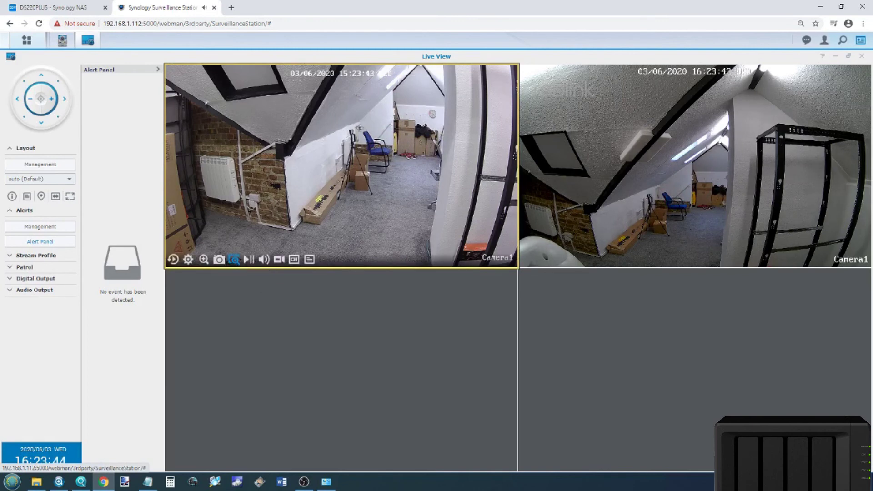
{"action": "left_click_drag", "start_coordinate": [360, 128], "coordinate": [447, 182]}
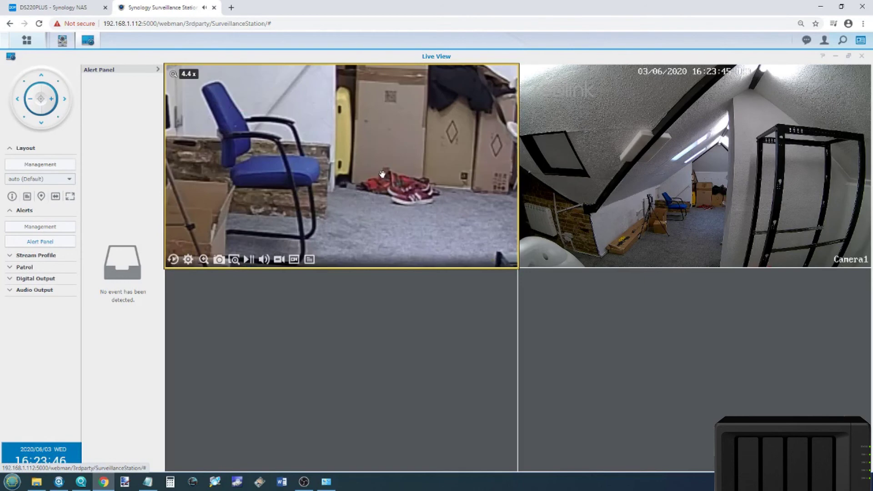
{"action": "left_click", "coordinate": [173, 74]}
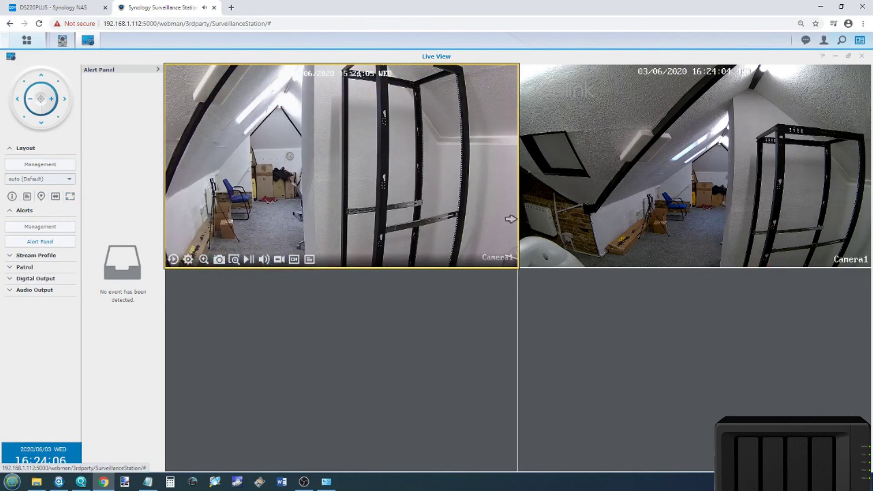
{"action": "mouse_move", "coordinate": [207, 264]}
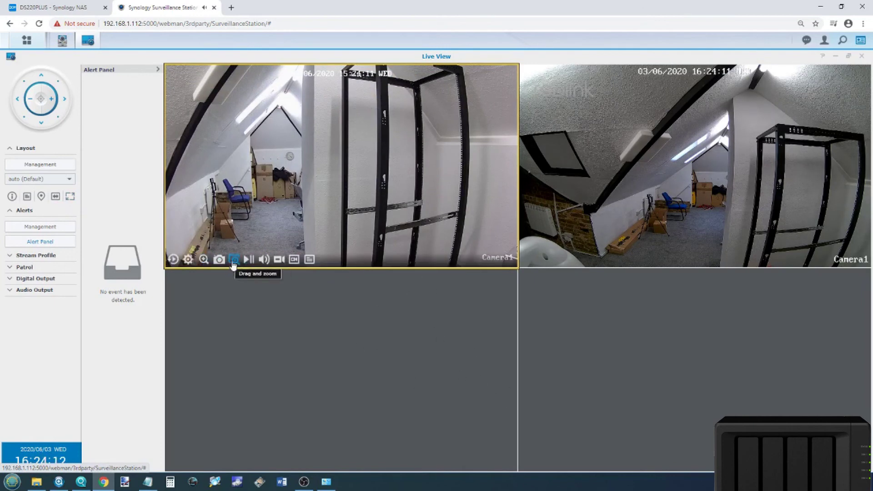
{"action": "mouse_move", "coordinate": [268, 266]}
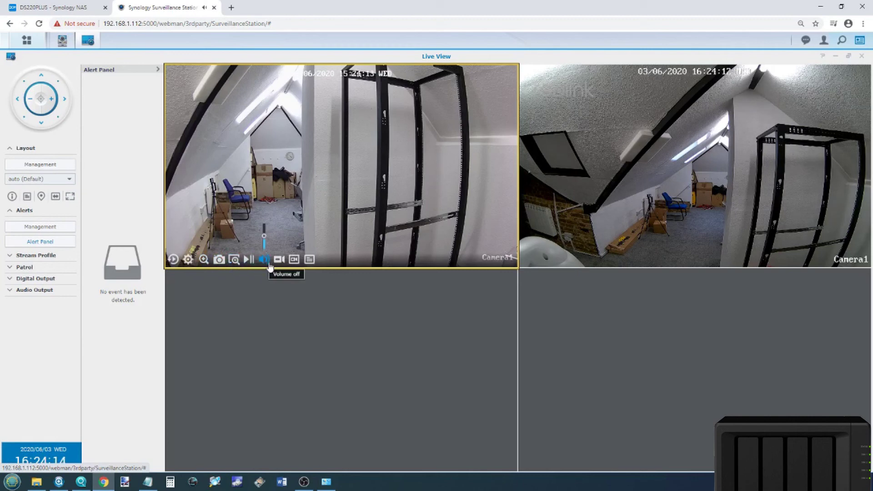
{"action": "left_click", "coordinate": [863, 57]}
Step: Open Edit Camera for the ONVIF camera and look through its settings pages
{"action": "mouse_move", "coordinate": [453, 204]}
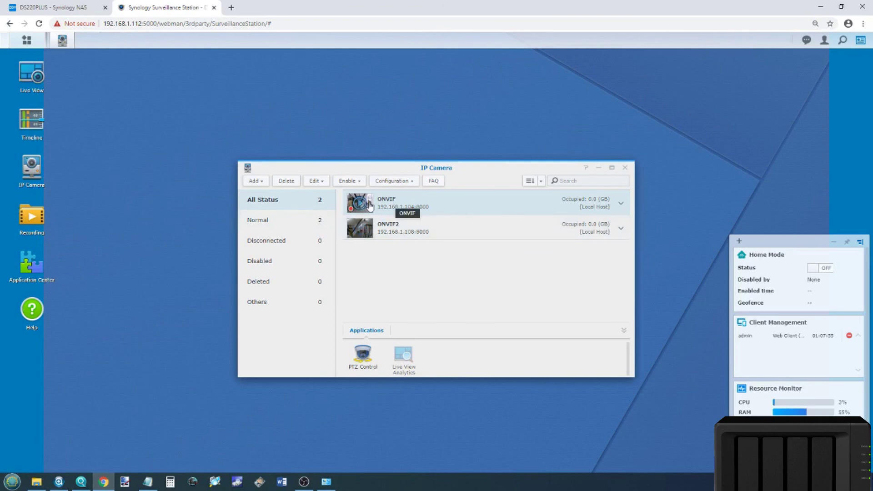
{"action": "left_click", "coordinate": [316, 181]}
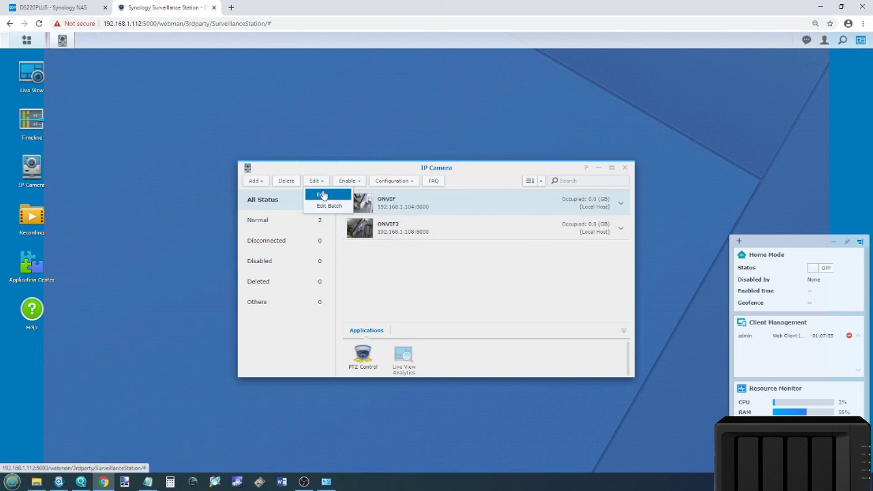
{"action": "left_click", "coordinate": [313, 198]}
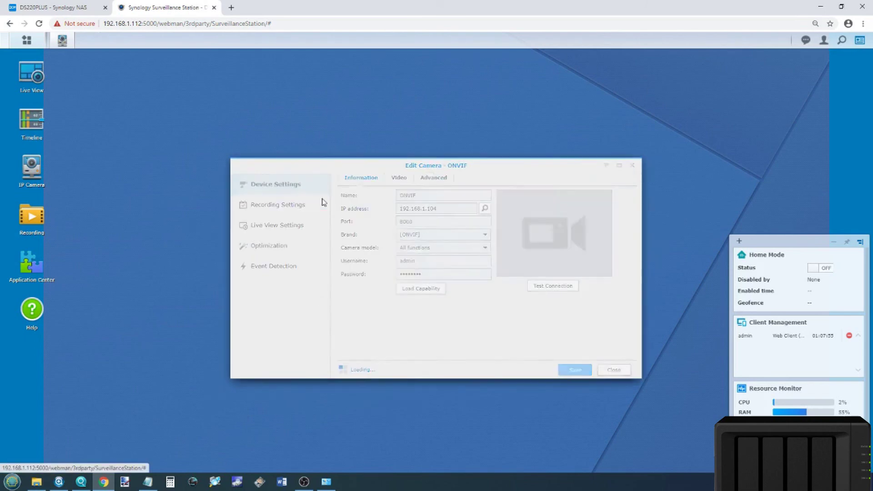
{"action": "left_click", "coordinate": [273, 267]}
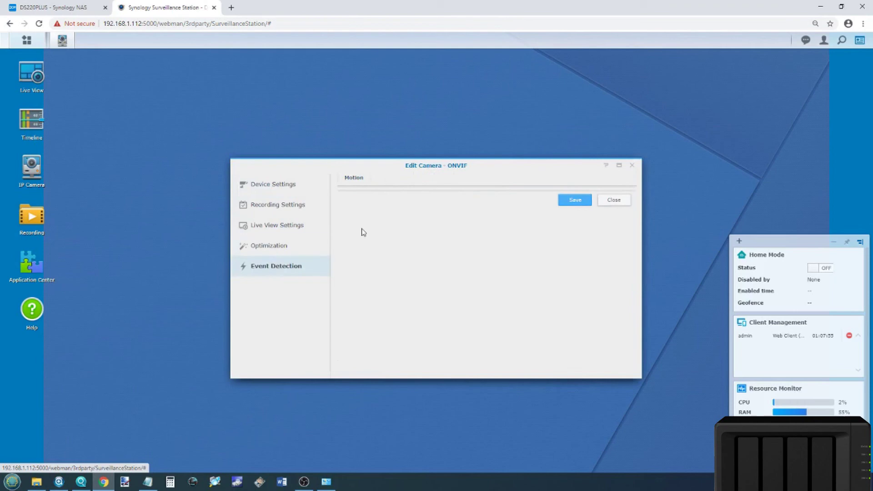
{"action": "left_click", "coordinate": [273, 246]}
{"action": "left_click", "coordinate": [278, 268]}
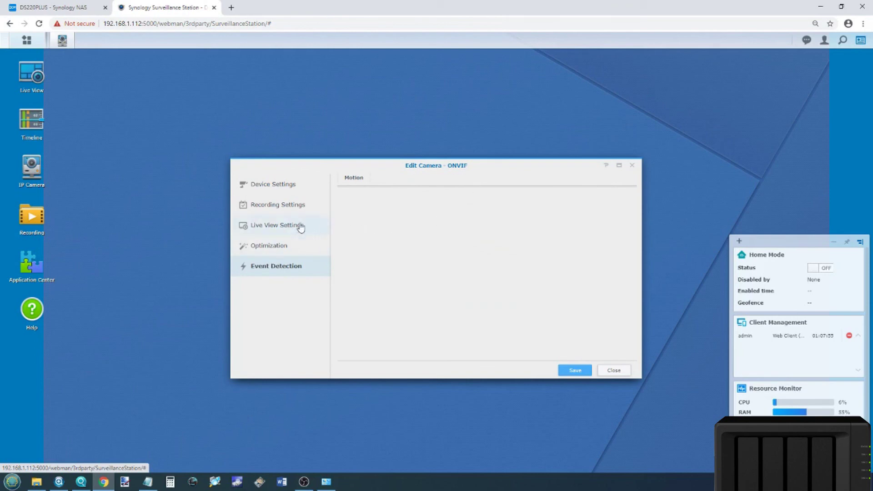
{"action": "left_click", "coordinate": [303, 207]}
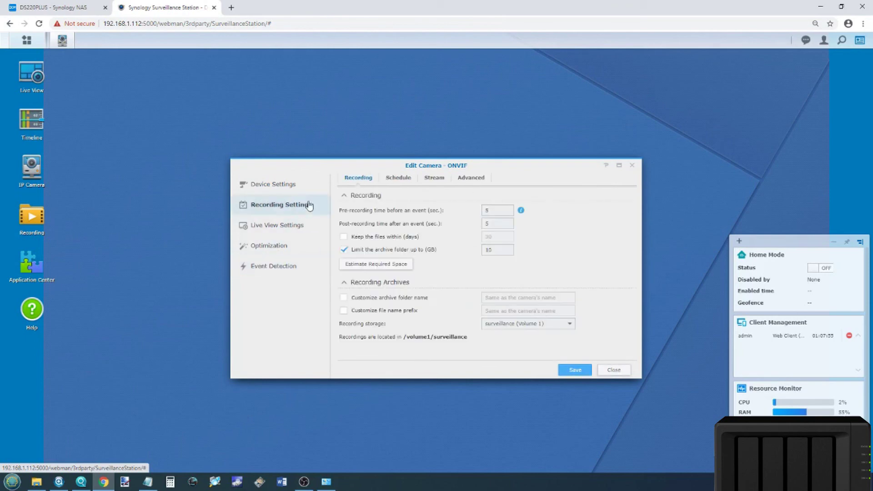
{"action": "left_click", "coordinate": [473, 179]}
{"action": "left_click", "coordinate": [436, 179]}
{"action": "left_click", "coordinate": [397, 178]}
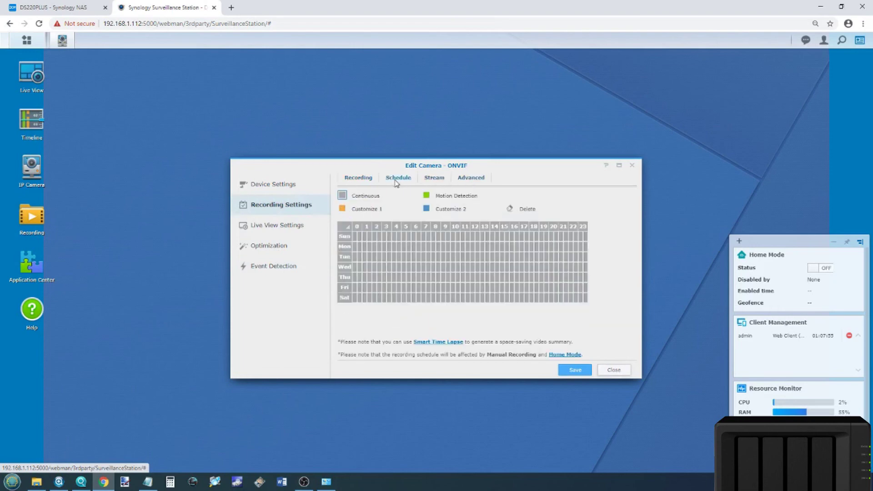
{"action": "left_click", "coordinate": [365, 179]}
{"action": "left_click", "coordinate": [279, 186]}
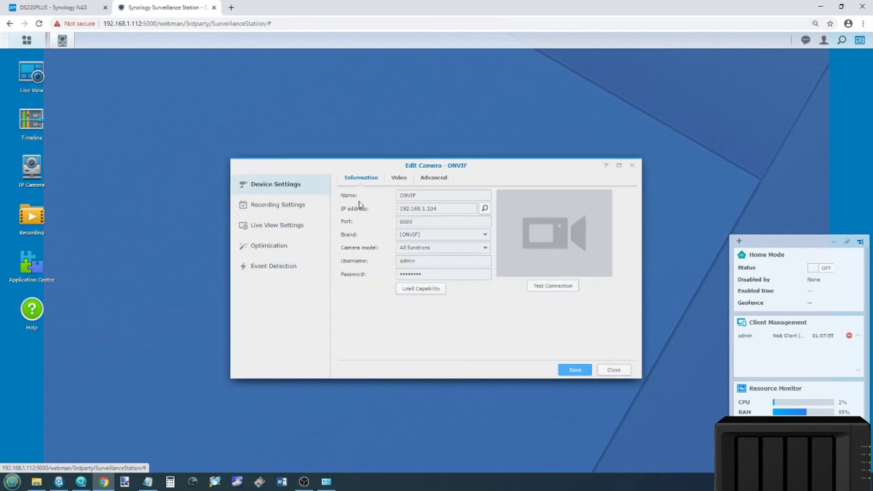
{"action": "left_click", "coordinate": [278, 268]}
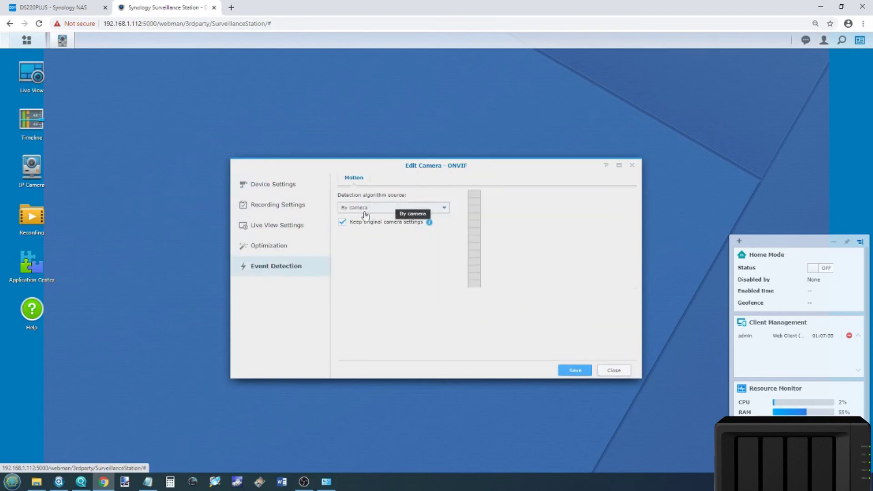
Step: Set the detection algorithm source to By Surveillance Station and open the detection area editor
{"action": "left_click", "coordinate": [387, 209]}
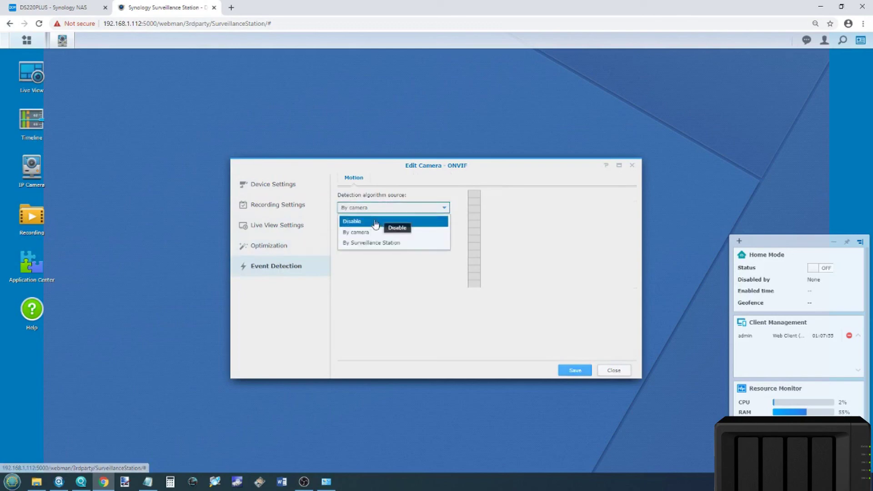
{"action": "left_click", "coordinate": [370, 243]}
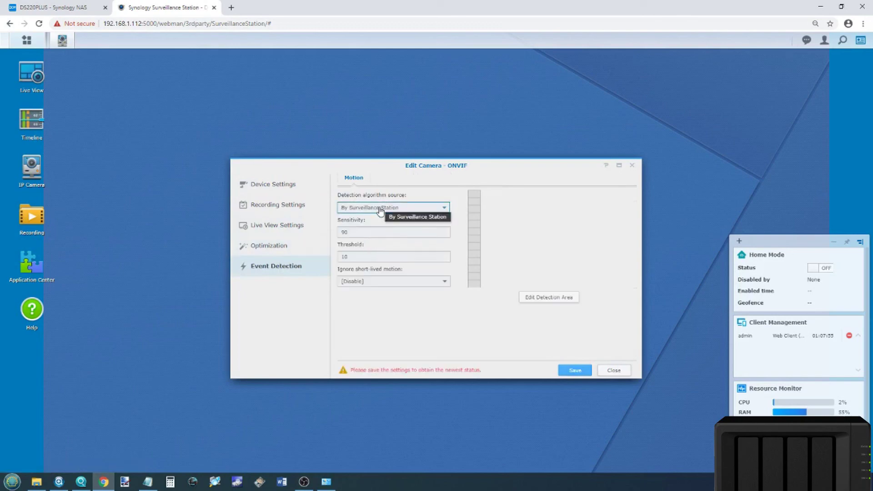
{"action": "left_click", "coordinate": [380, 208]}
{"action": "left_click", "coordinate": [370, 231]}
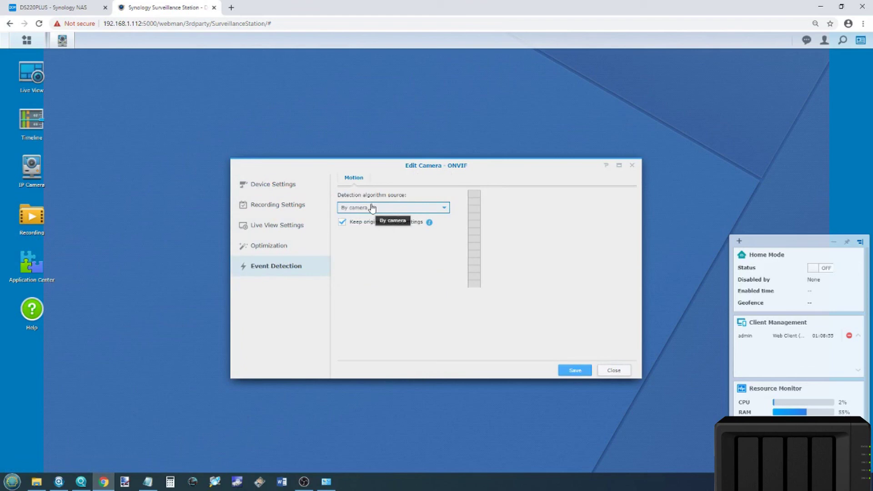
{"action": "left_click", "coordinate": [430, 208]}
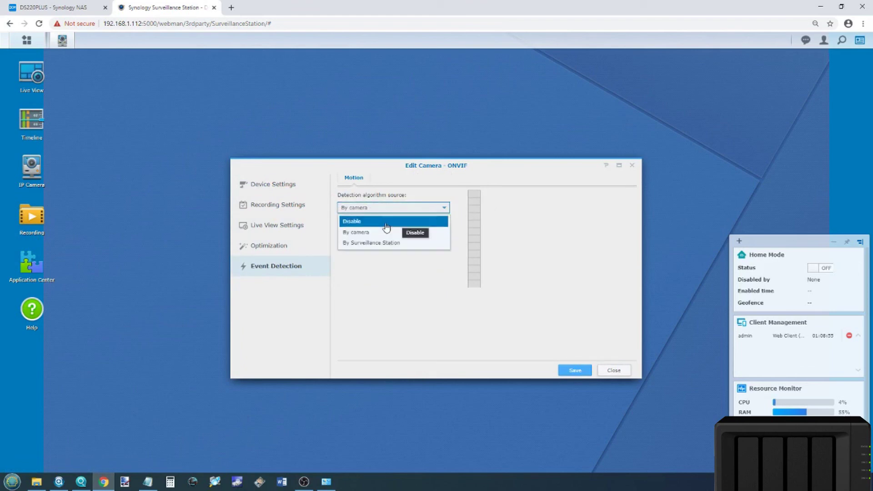
{"action": "left_click", "coordinate": [367, 243]}
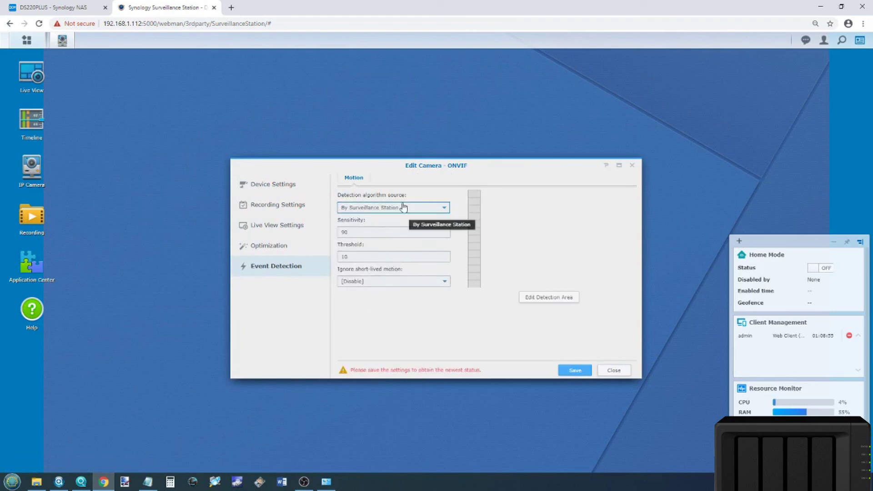
{"action": "left_click", "coordinate": [535, 299]}
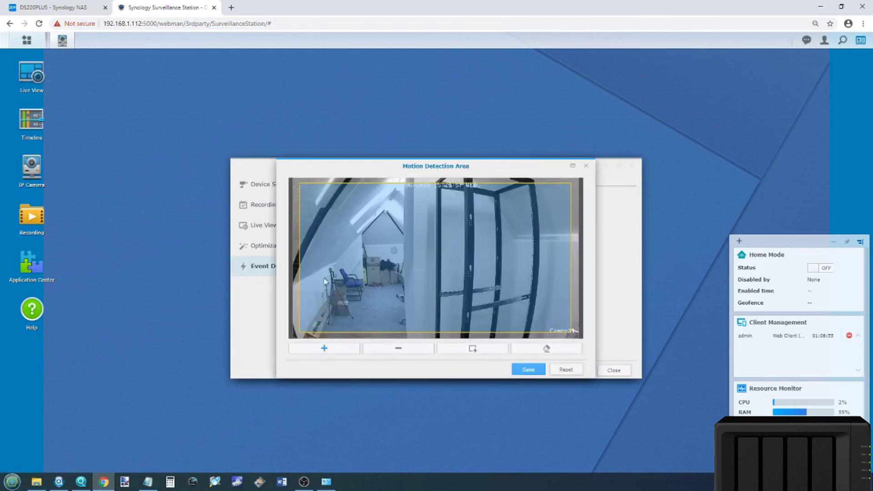
Step: Replace the detection area with a rectangle around the back-room chairs and save it
{"action": "left_click", "coordinate": [549, 350]}
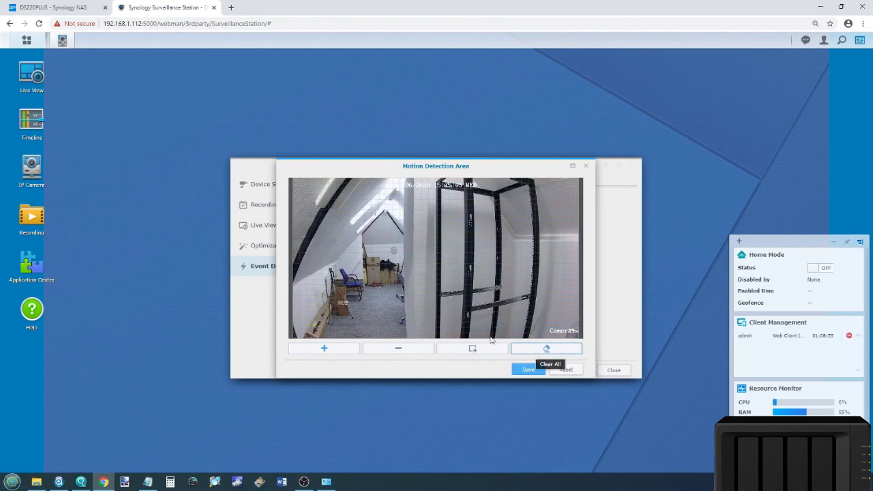
{"action": "left_click", "coordinate": [470, 349]}
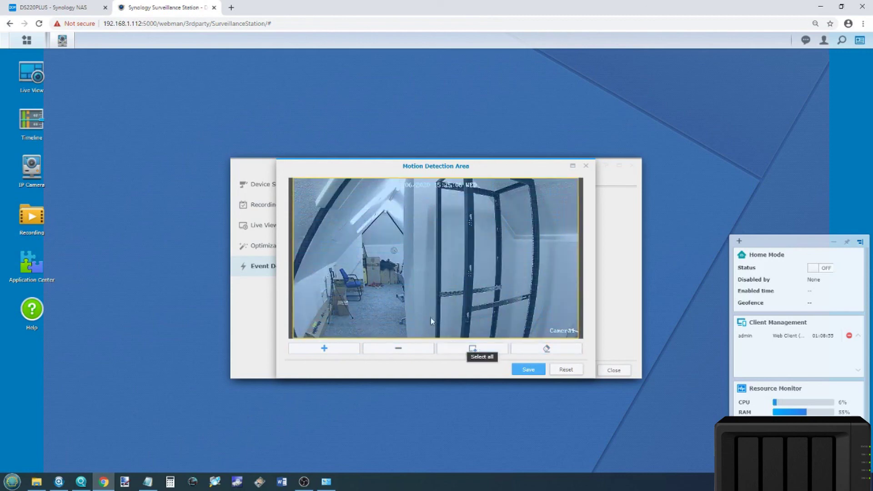
{"action": "left_click", "coordinate": [542, 349]}
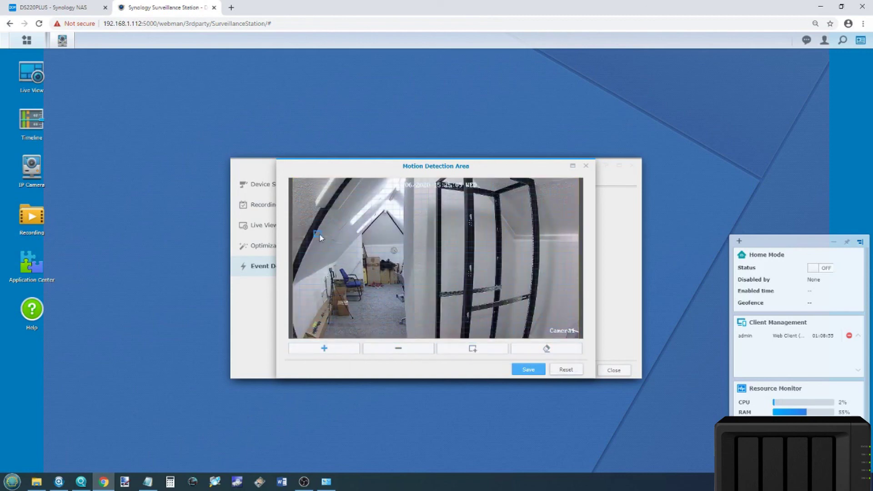
{"action": "left_click_drag", "start_coordinate": [320, 237], "coordinate": [407, 339]}
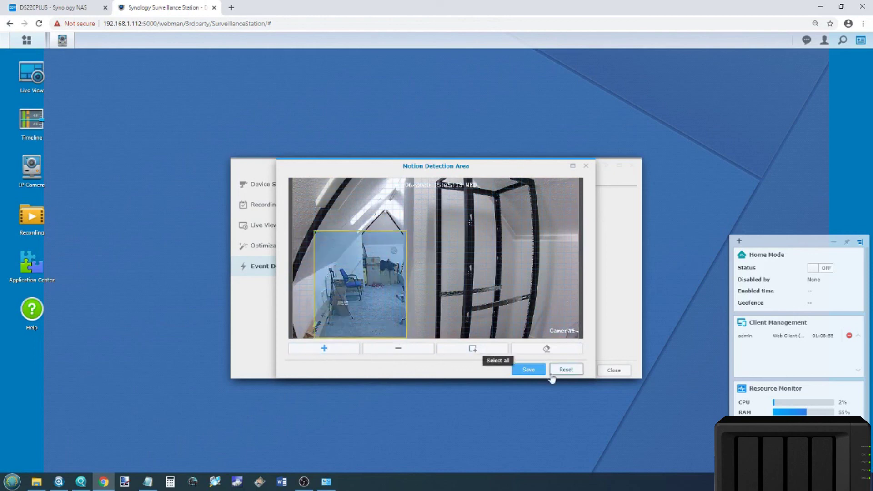
{"action": "left_click", "coordinate": [533, 370]}
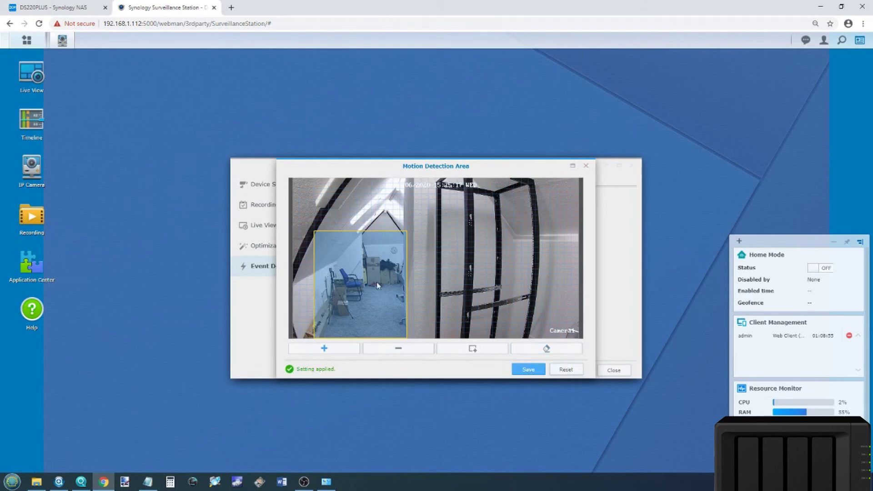
{"action": "left_click", "coordinate": [585, 165]}
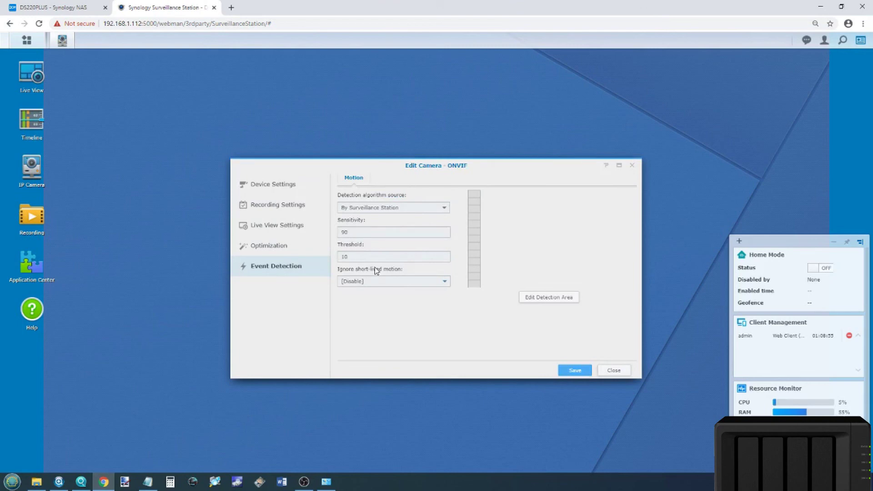
Step: Save the ONVIF camera's settings and close the Edit Camera dialog
{"action": "left_click", "coordinate": [575, 370]}
{"action": "left_click", "coordinate": [275, 246]}
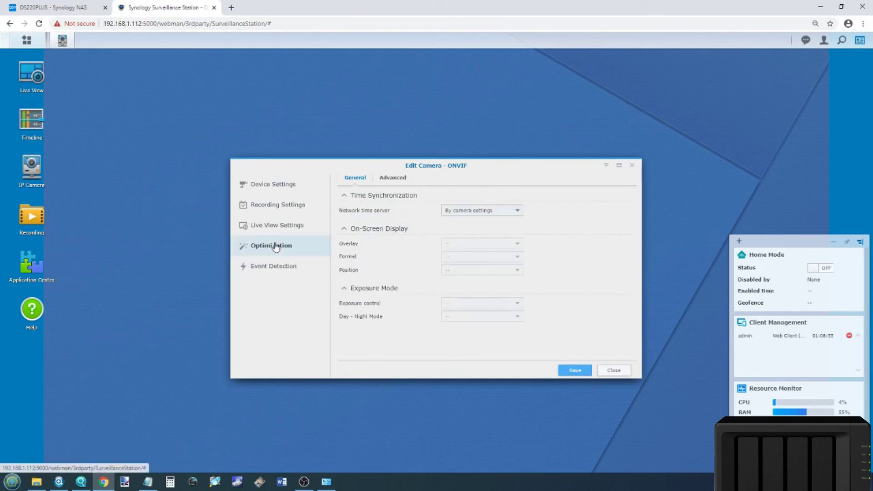
{"action": "left_click", "coordinate": [284, 227]}
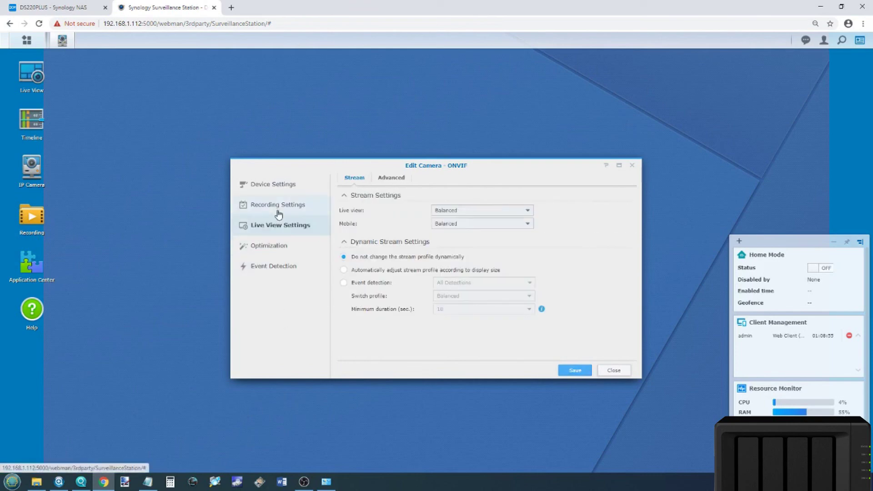
{"action": "left_click", "coordinate": [279, 209]}
{"action": "left_click", "coordinate": [281, 184]}
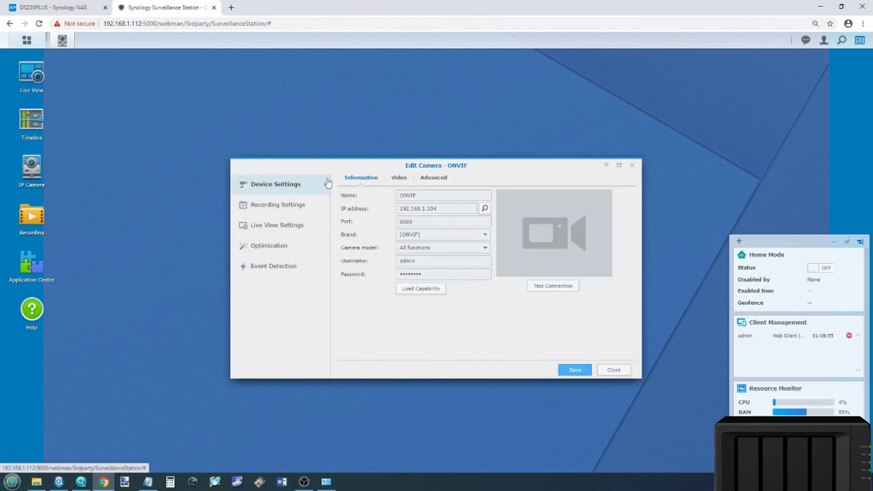
{"action": "left_click", "coordinate": [577, 370]}
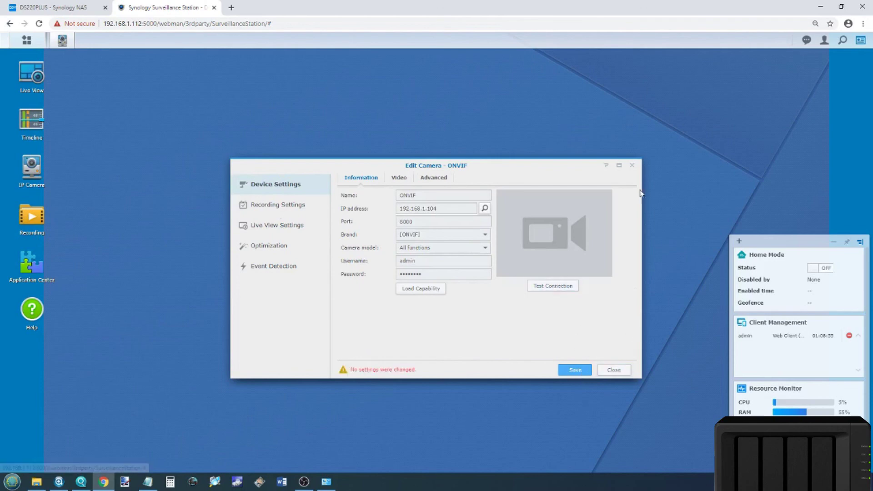
{"action": "left_click", "coordinate": [632, 167]}
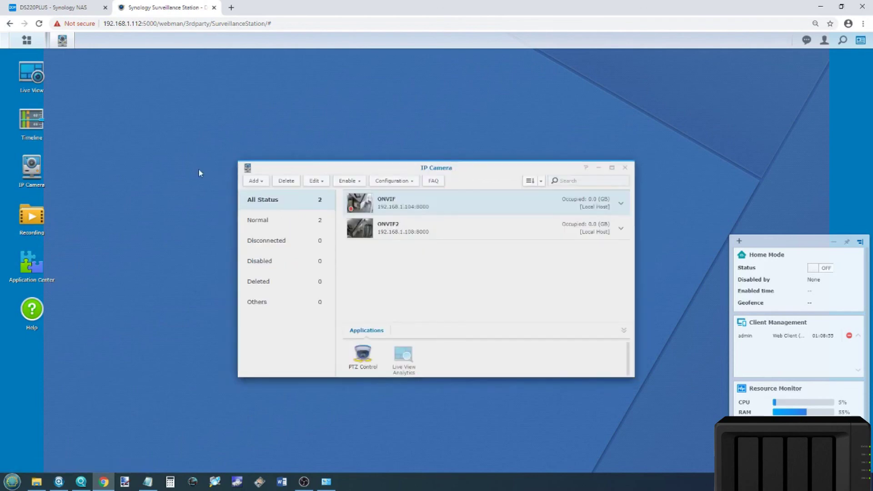
Step: Review ONVIF's 3 June recordings on the Timeline, seeking to 15:23:06, then close IP Camera
{"action": "left_click", "coordinate": [32, 122]}
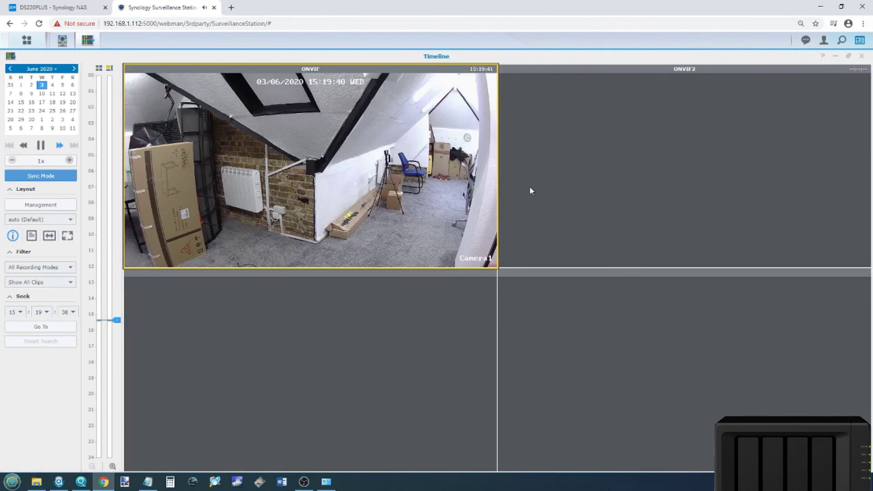
{"action": "left_click", "coordinate": [113, 466]}
{"action": "left_click", "coordinate": [112, 466]}
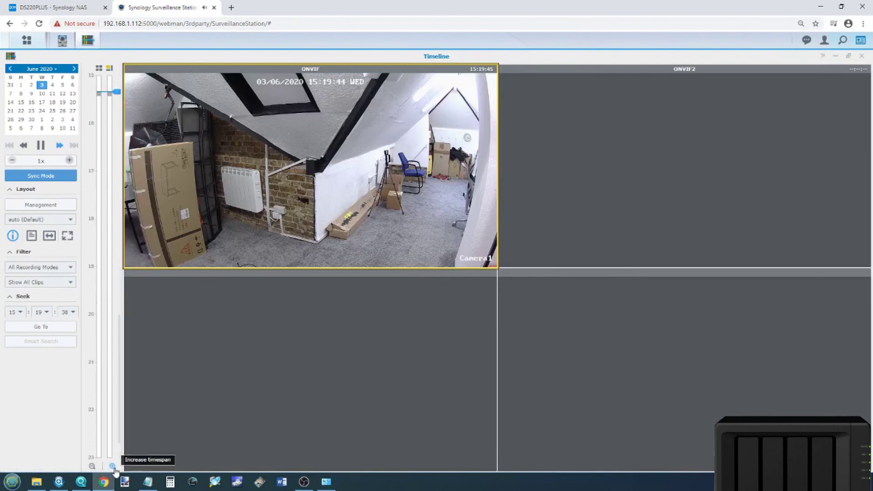
{"action": "left_click", "coordinate": [118, 97]}
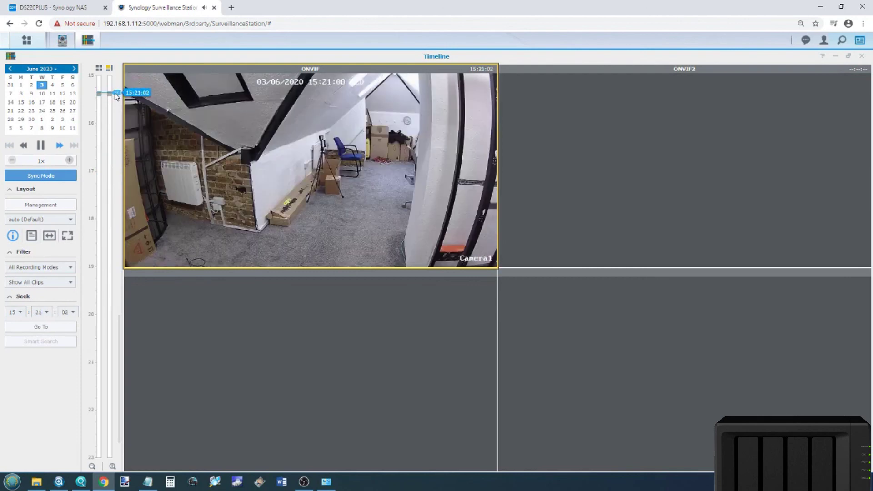
{"action": "mouse_move", "coordinate": [153, 209]}
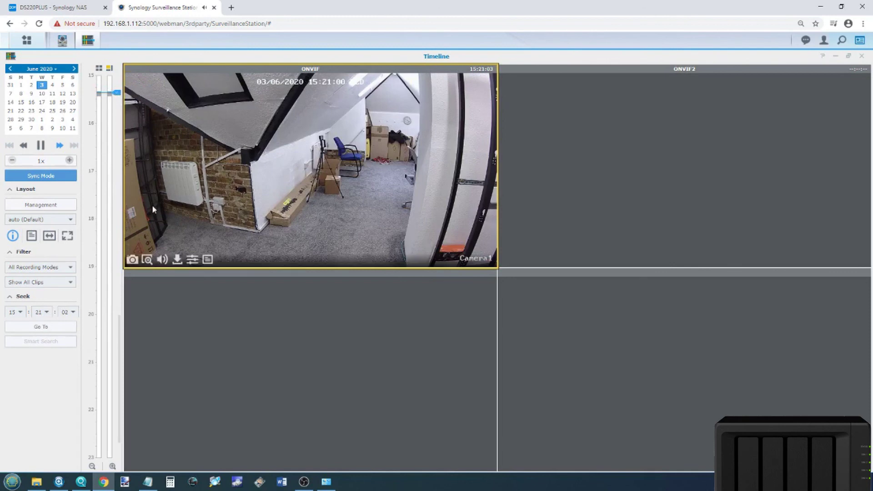
{"action": "left_click", "coordinate": [31, 85]}
{"action": "left_click", "coordinate": [41, 85]}
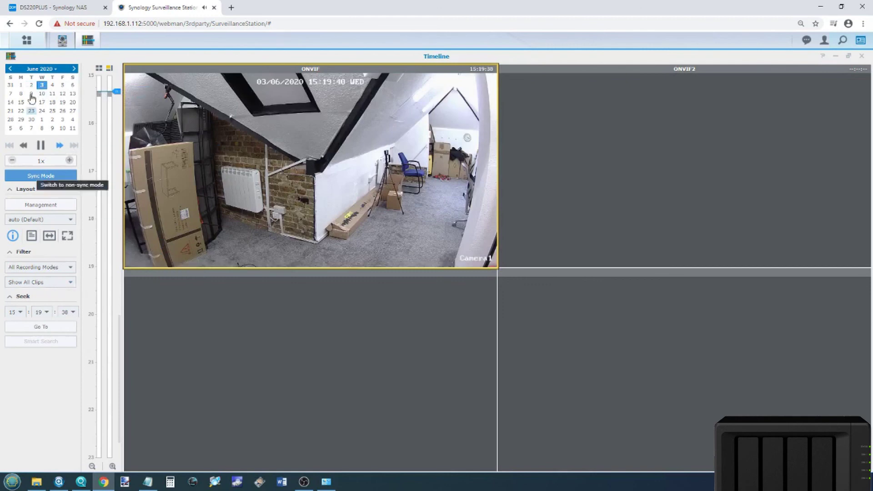
{"action": "left_click", "coordinate": [61, 41]}
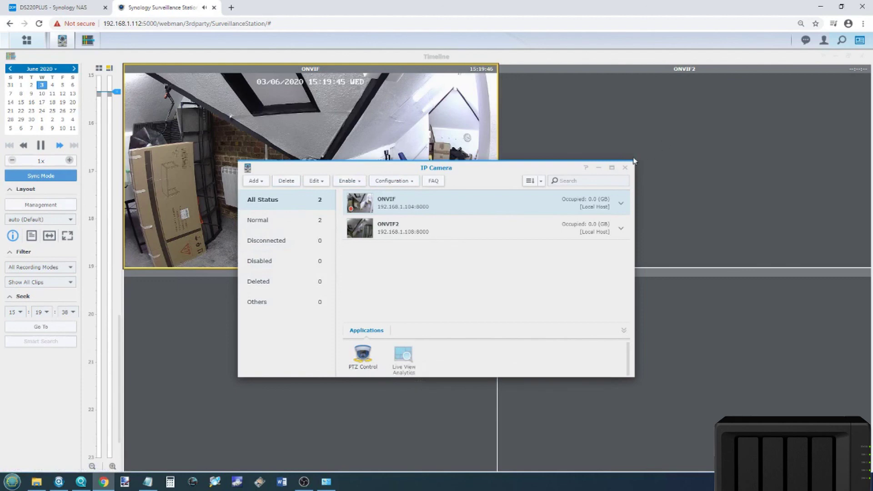
{"action": "left_click", "coordinate": [627, 168]}
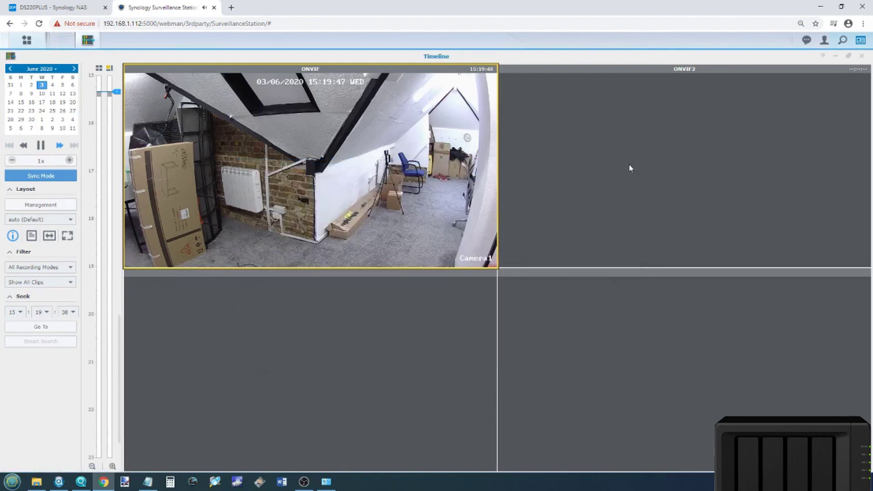
Step: Close the Timeline and open Live View with both camera feeds side by side
{"action": "left_click", "coordinate": [861, 57]}
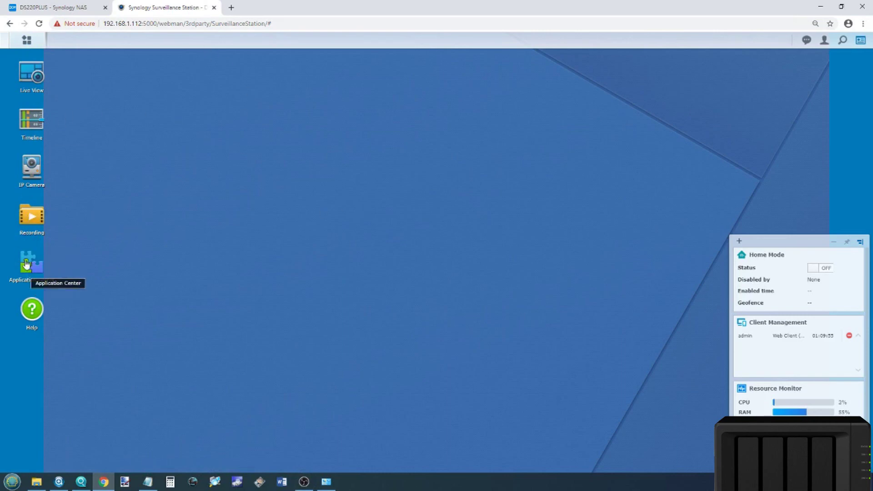
{"action": "left_click", "coordinate": [34, 73]}
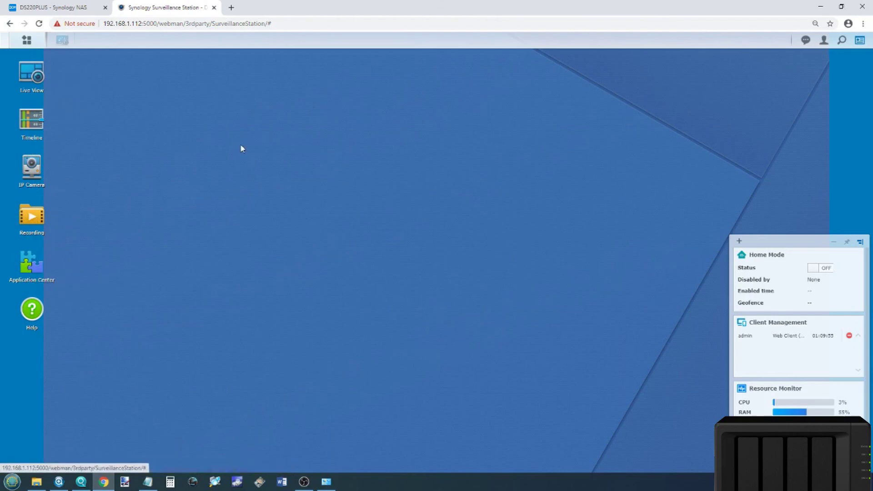